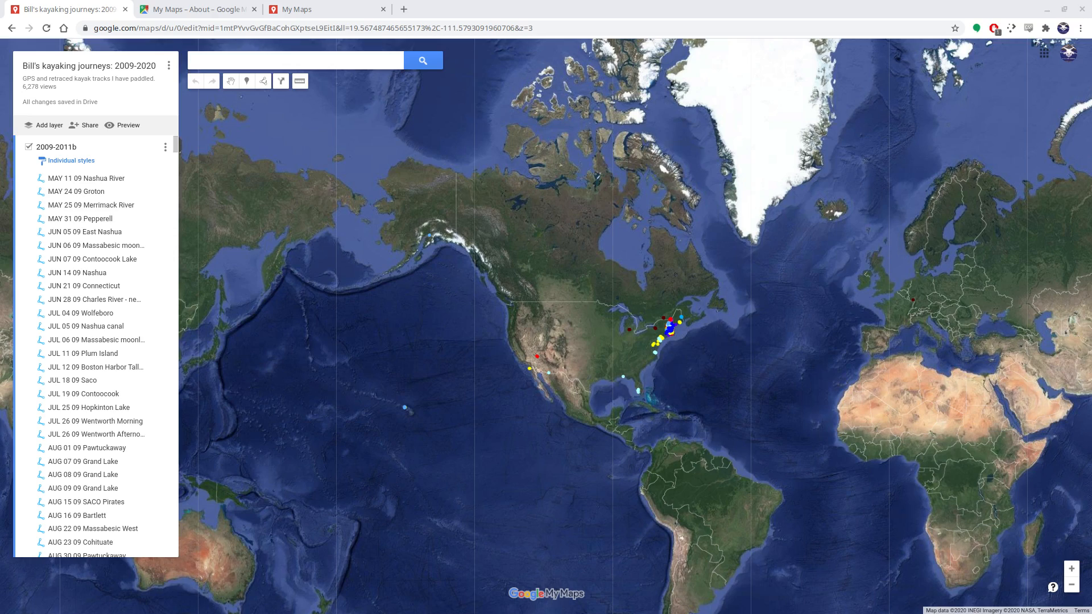
Examine the recorded kayak tracks on the map across New England and the East Coast
scroll(645, 367, "up", 2)
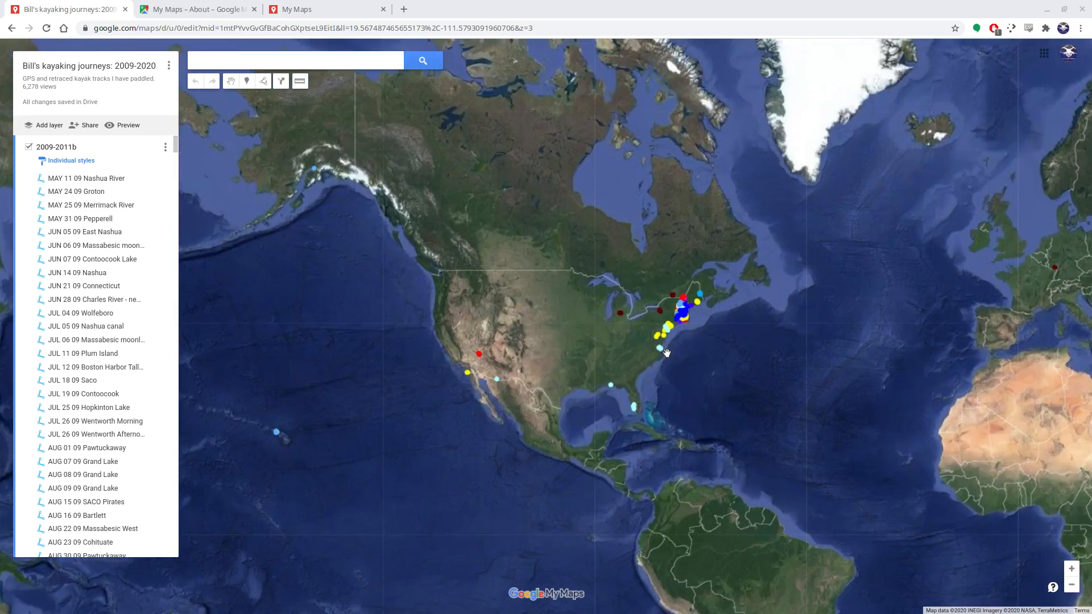
scroll(692, 349, "up", 2)
left_click_drag(767, 342, 724, 490)
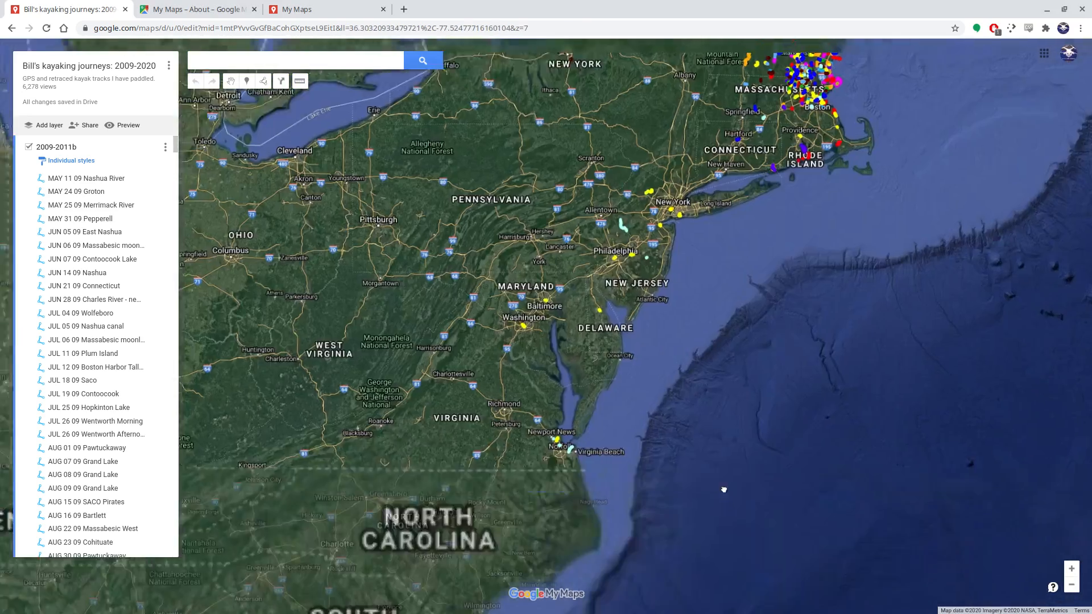
left_click_drag(838, 316, 745, 475)
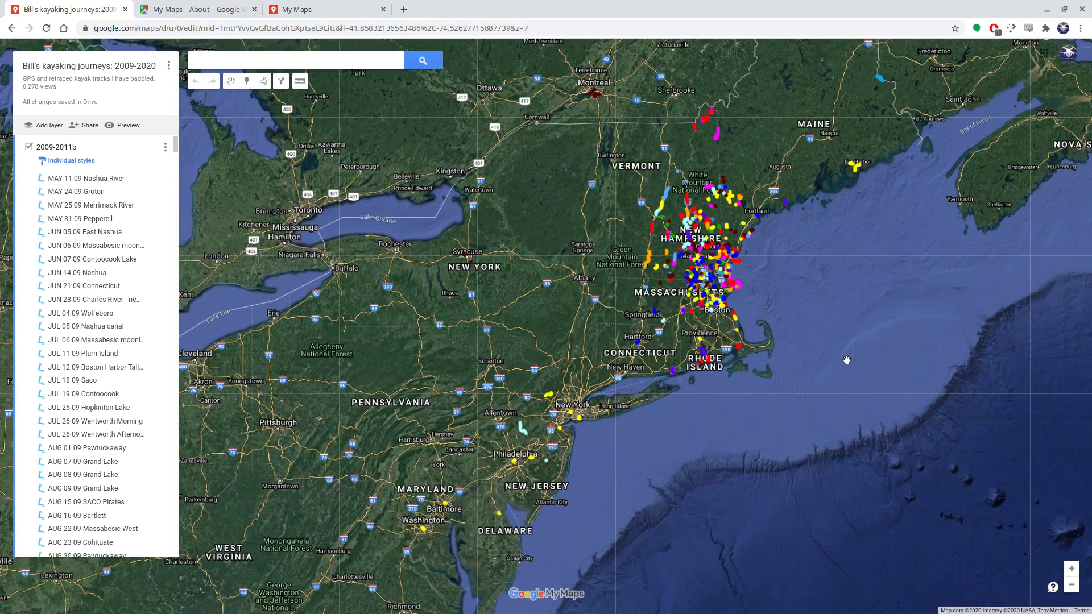
left_click_drag(865, 335, 832, 394)
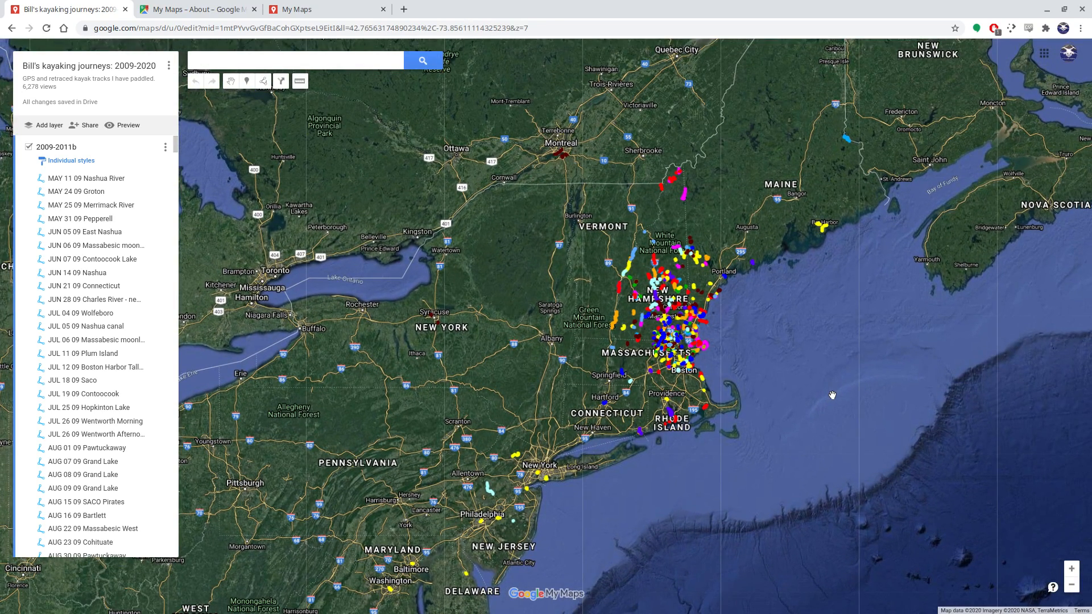
scroll(738, 339, "up", 2)
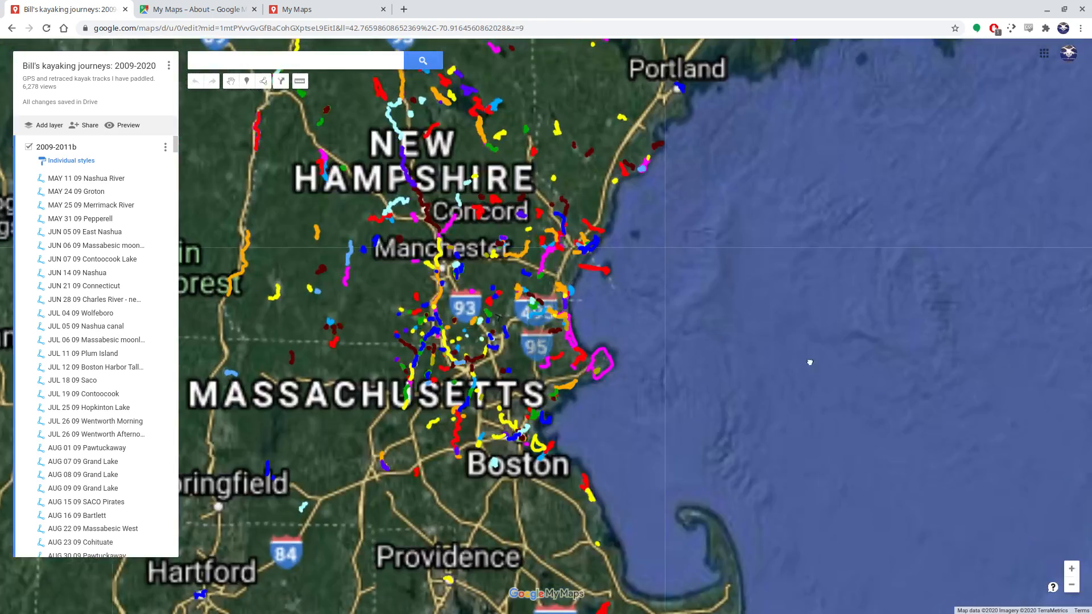
left_click_drag(810, 362, 920, 413)
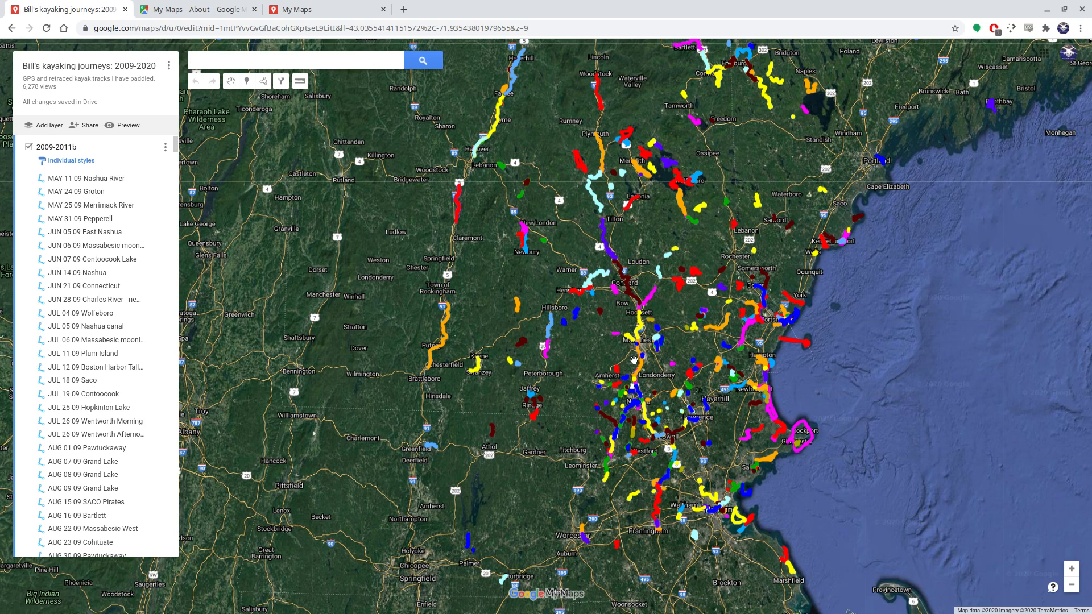
scroll(585, 341, "down", 1)
scroll(583, 344, "down", 1)
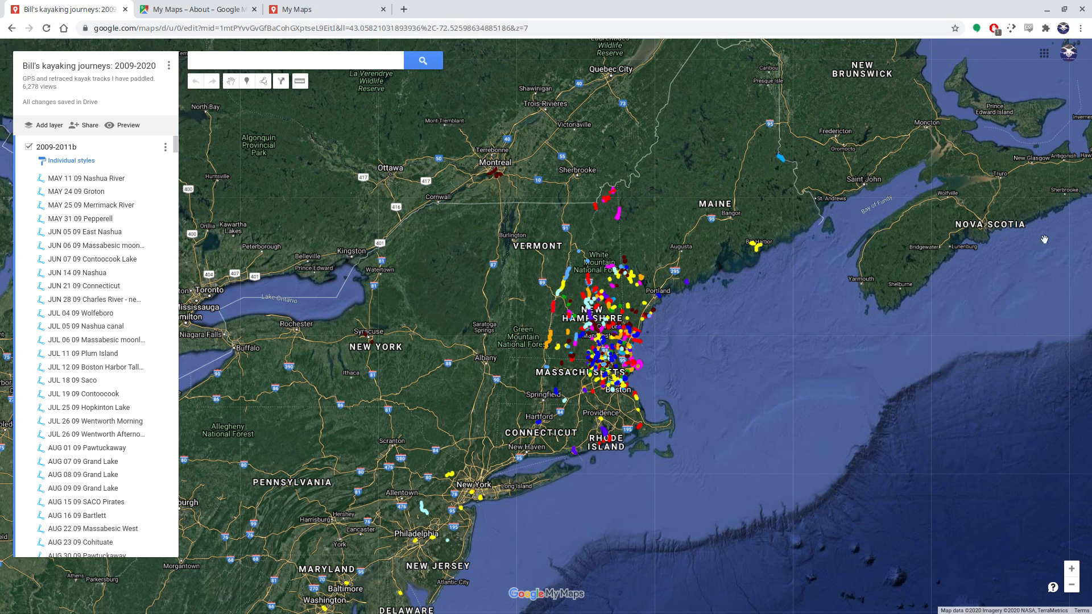
Switch to the Dolphin file manager and look through the GPX track files in the 2020 folder
key("alt+Tab")
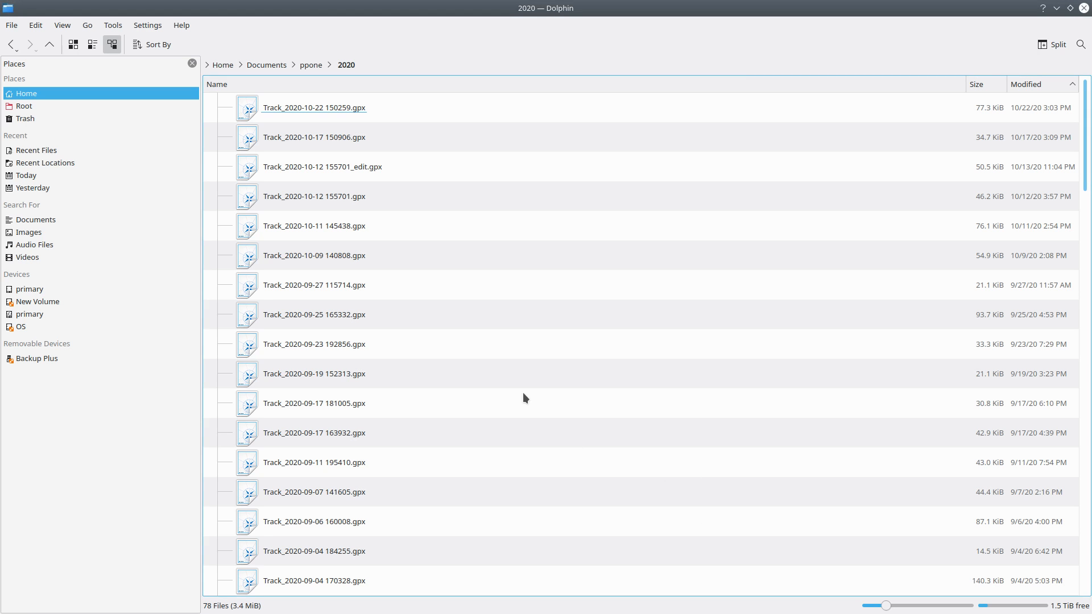
scroll(557, 447, "down", 12)
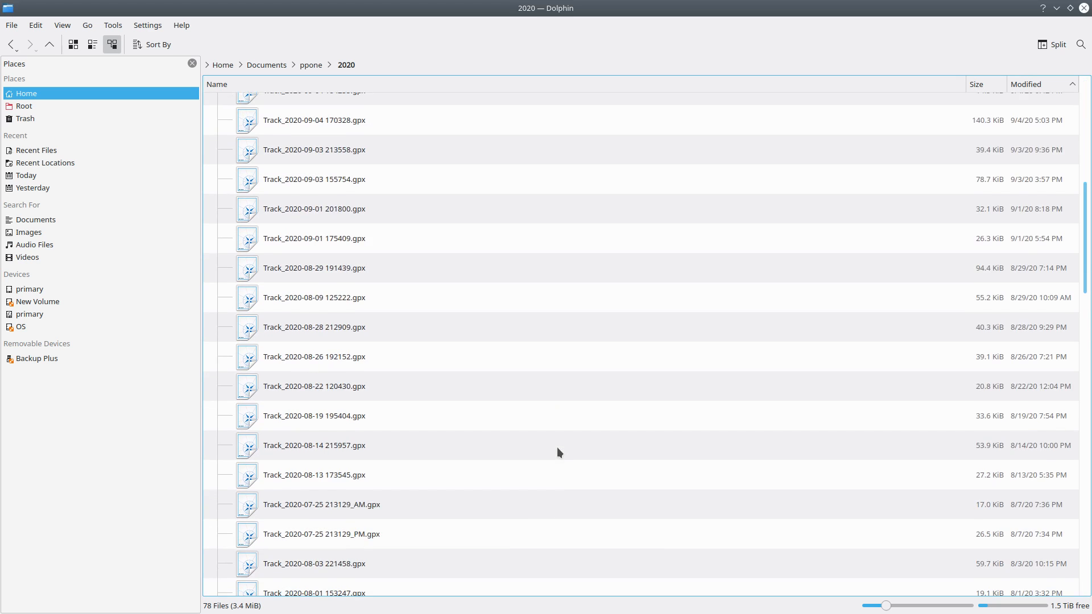
scroll(557, 447, "up", 12)
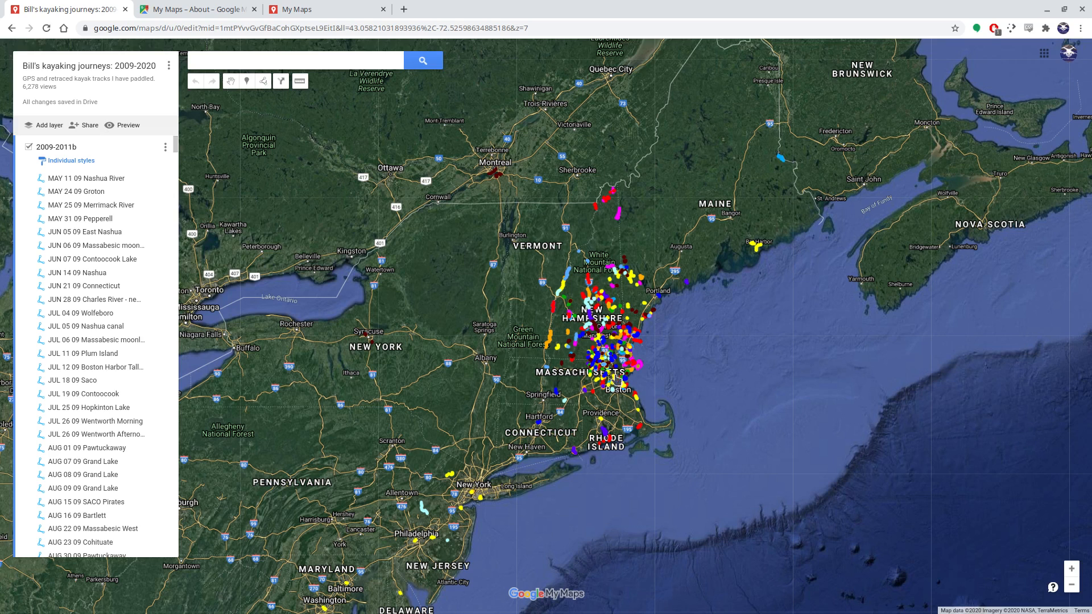
scroll(614, 370, "up", 2)
scroll(615, 370, "up", 2)
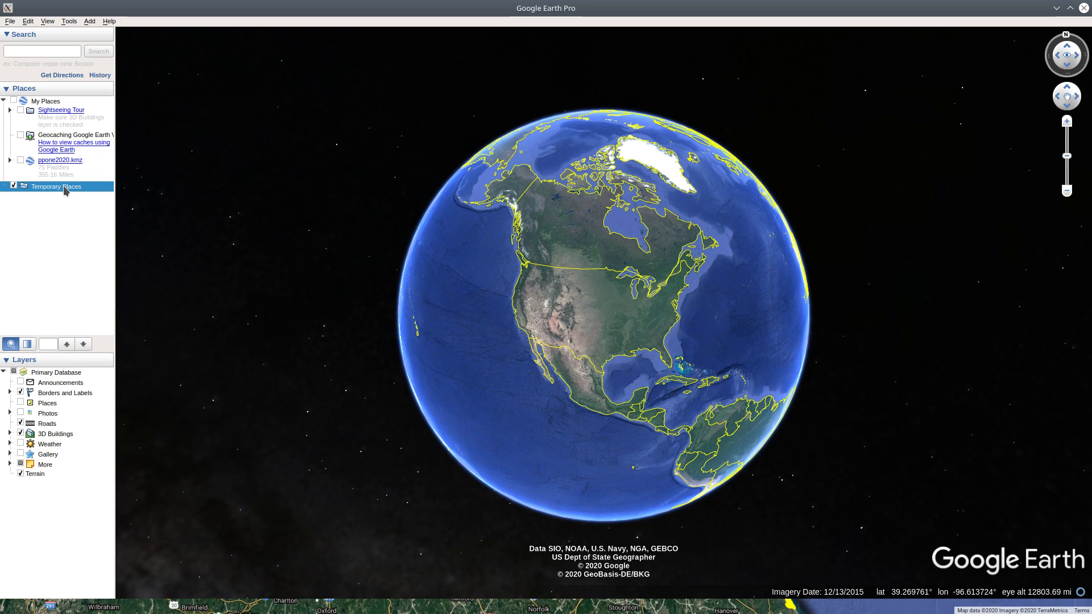
In Google Earth Pro, open the GPS files Track_19-APR-20 050734 PM.gpx through Track_25-MAY-20 022346 PM.gpx from the ppone/2020 folder
left_click(11, 21)
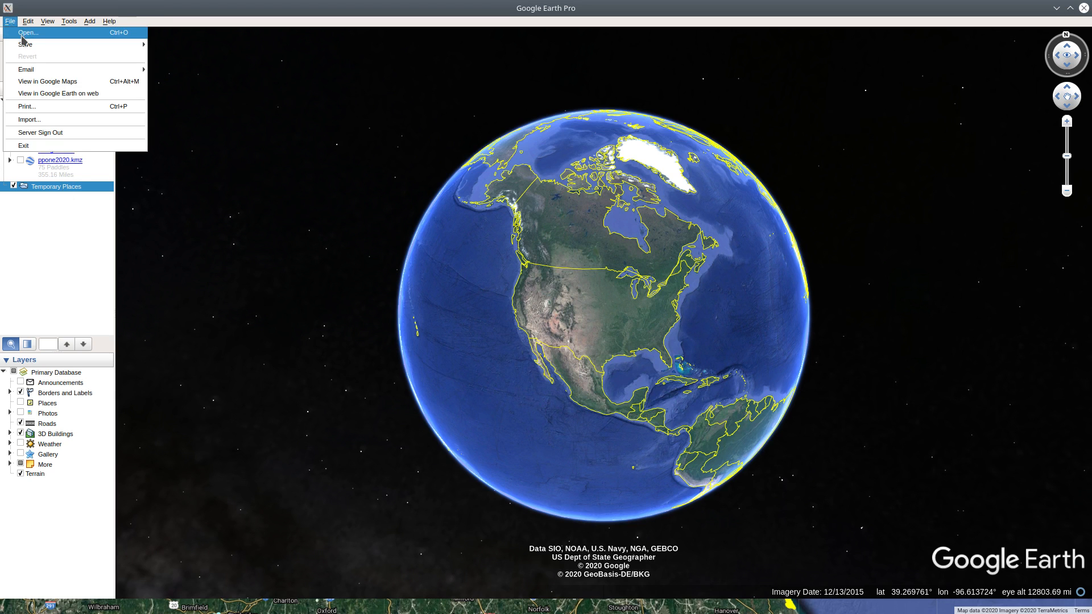
left_click(22, 33)
double_click(442, 282)
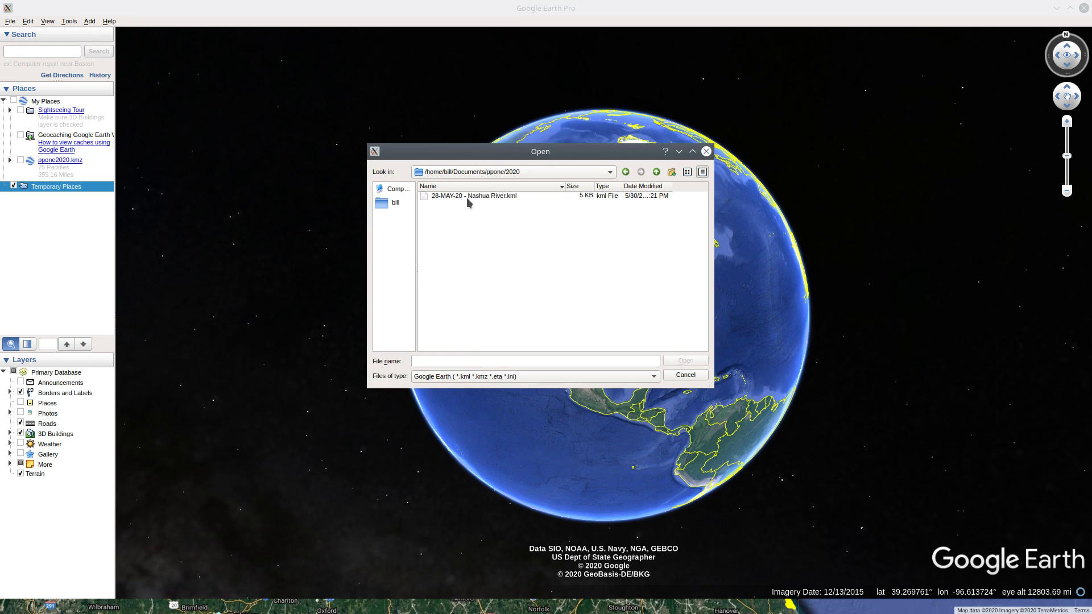
left_click(614, 378)
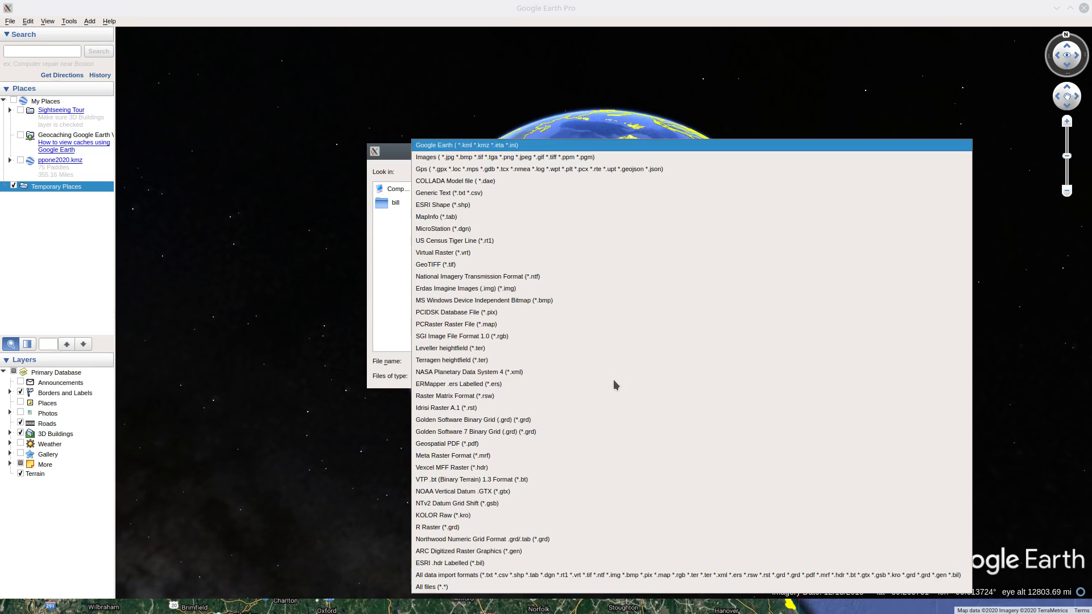
left_click(517, 169)
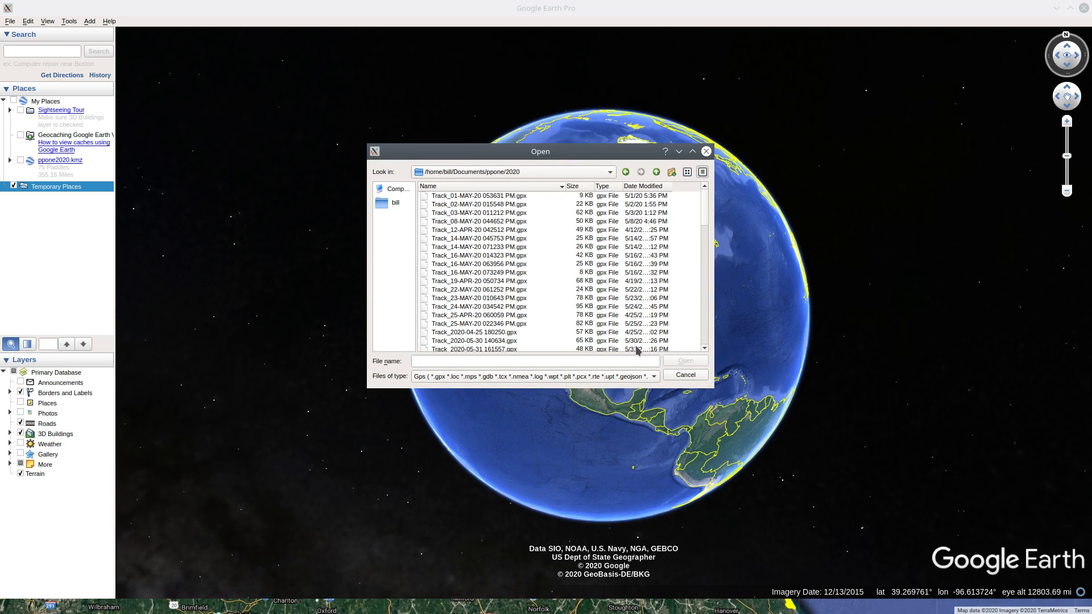
left_click(519, 324)
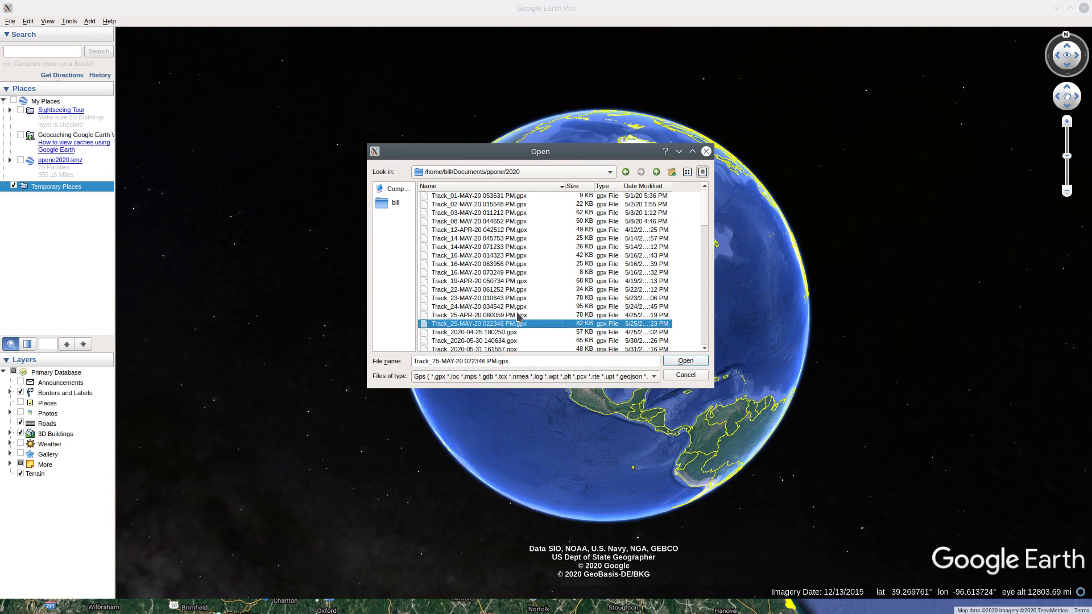
left_click(512, 283, "shift")
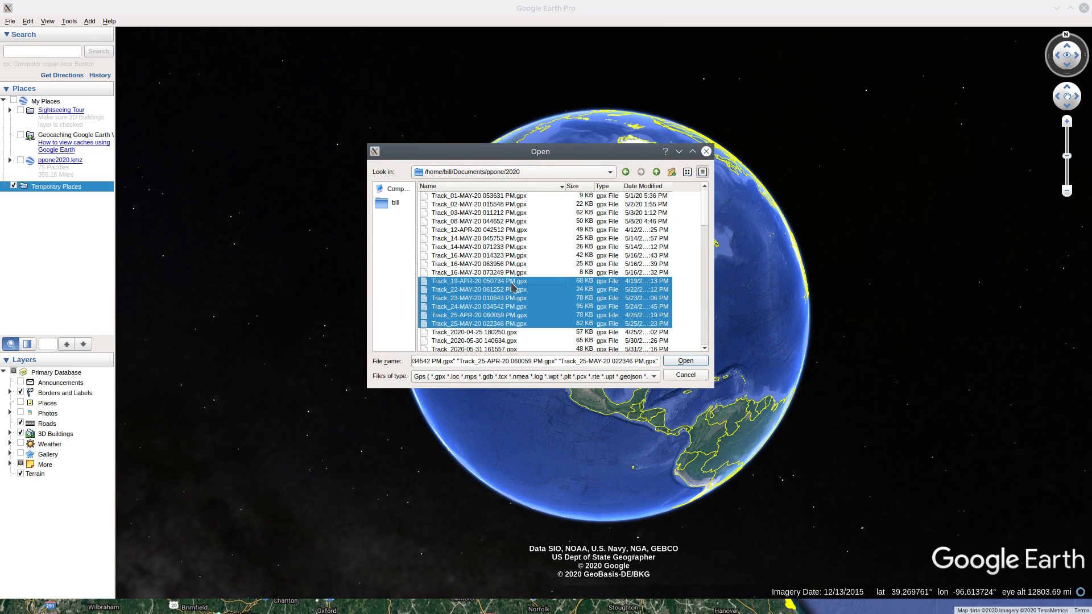
left_click(685, 361)
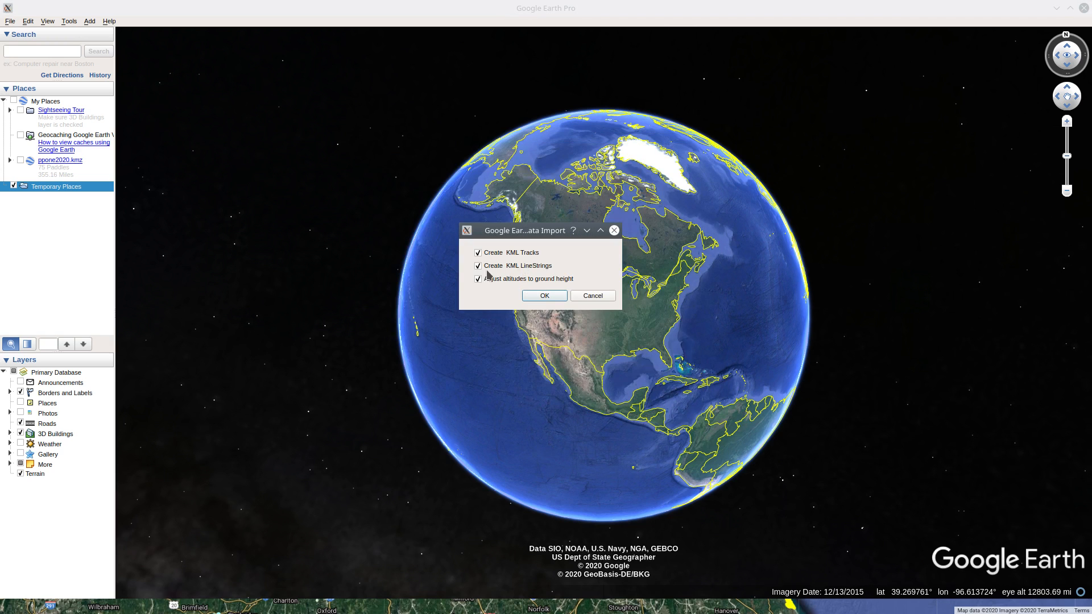
Import all six GPS files with KML Tracks, KML LineStrings and altitude adjustment to ground height enabled
left_click(545, 296)
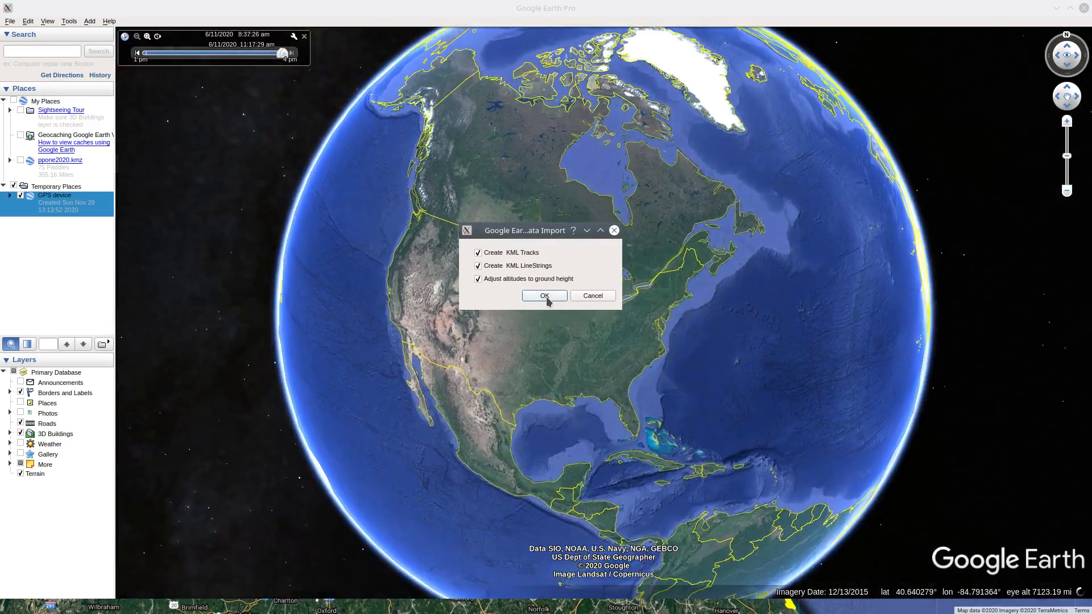
left_click(545, 296)
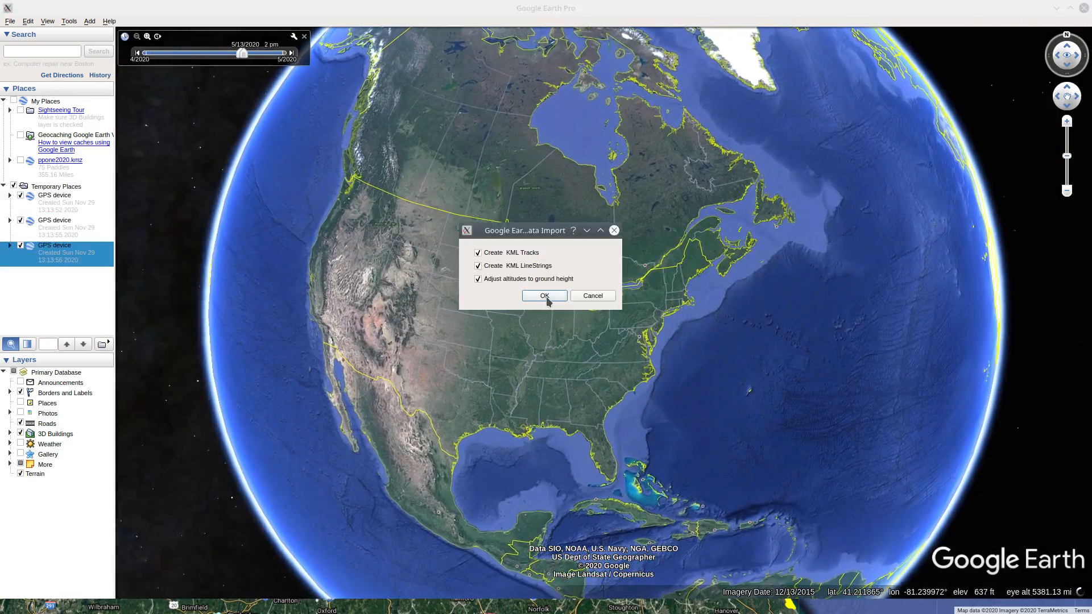
left_click(544, 297)
left_click(545, 296)
left_click(545, 297)
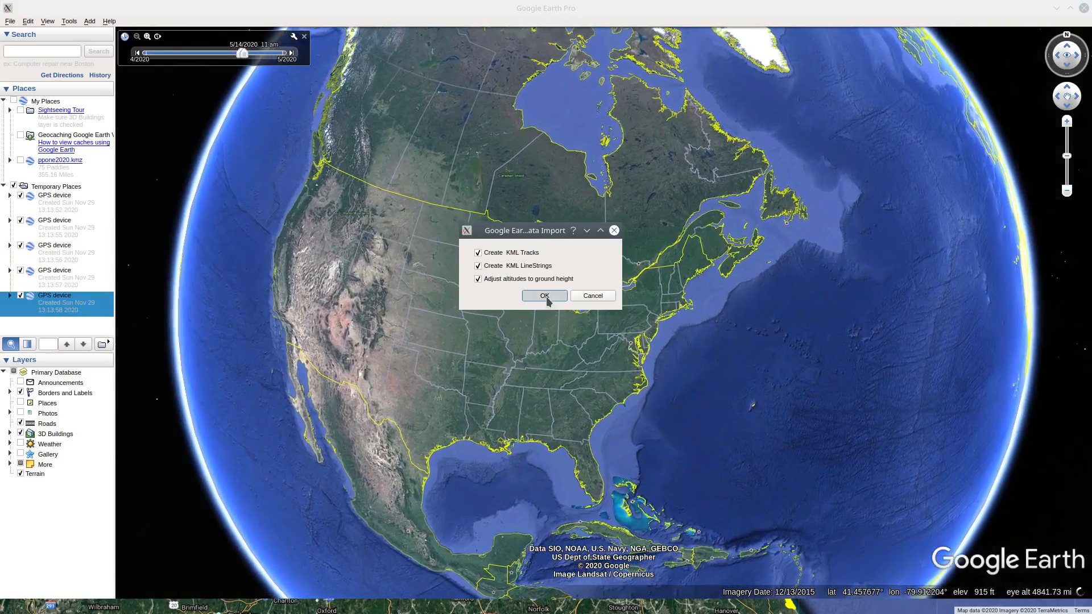
left_click(544, 296)
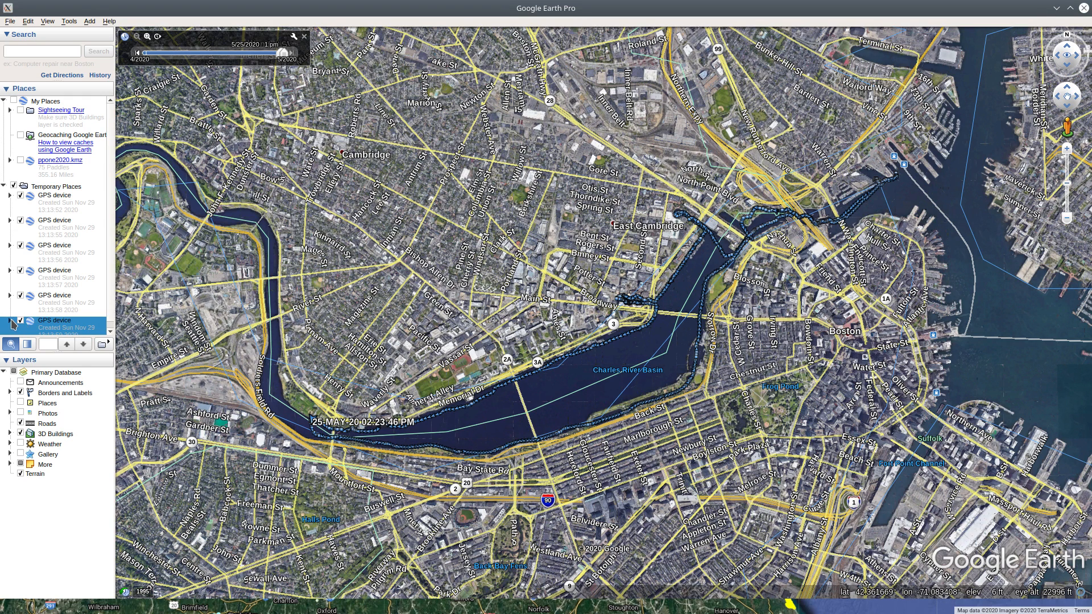
Expand the last imported GPS device and its Tracks folder, and show the information balloon of the 25-MAY-20 track
double_click(73, 318)
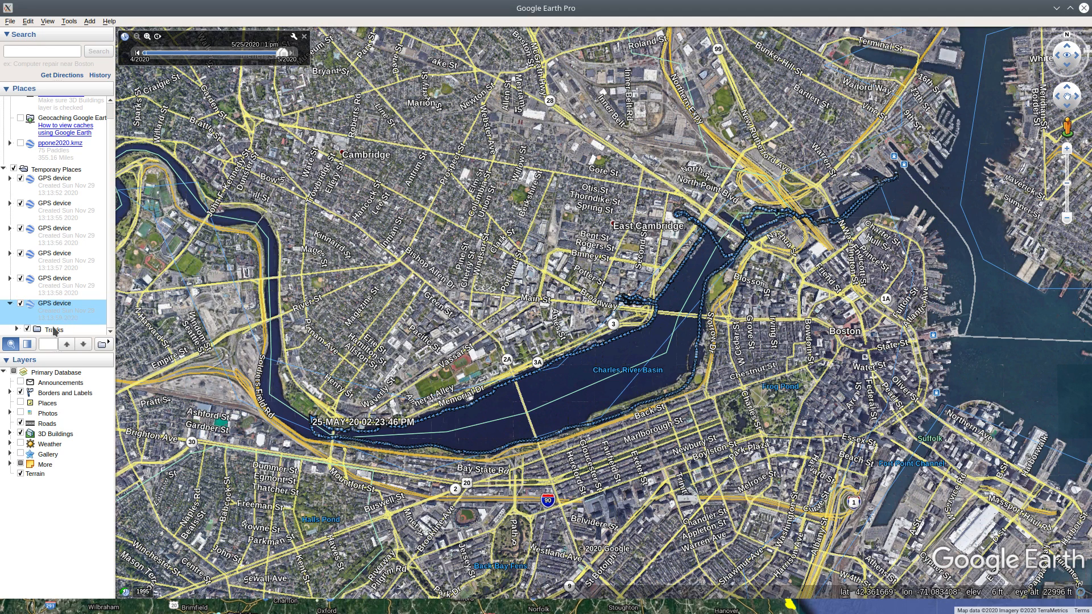
left_click(17, 329)
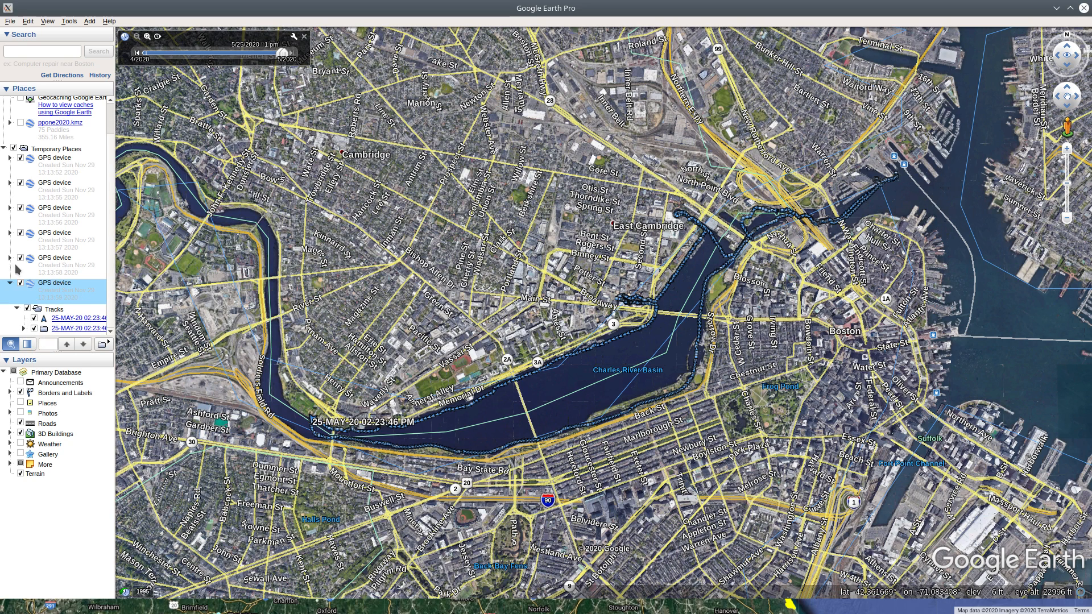
left_click(83, 319)
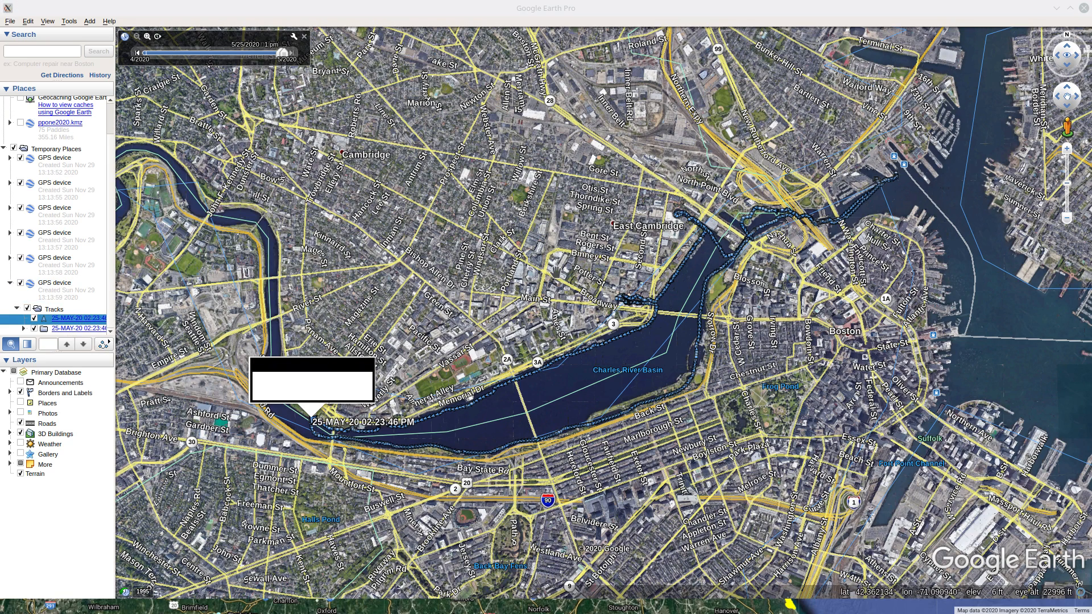
Compare the 25-MAY-20 track with the same-named subfolder by hiding and showing each in turn
left_click(34, 328)
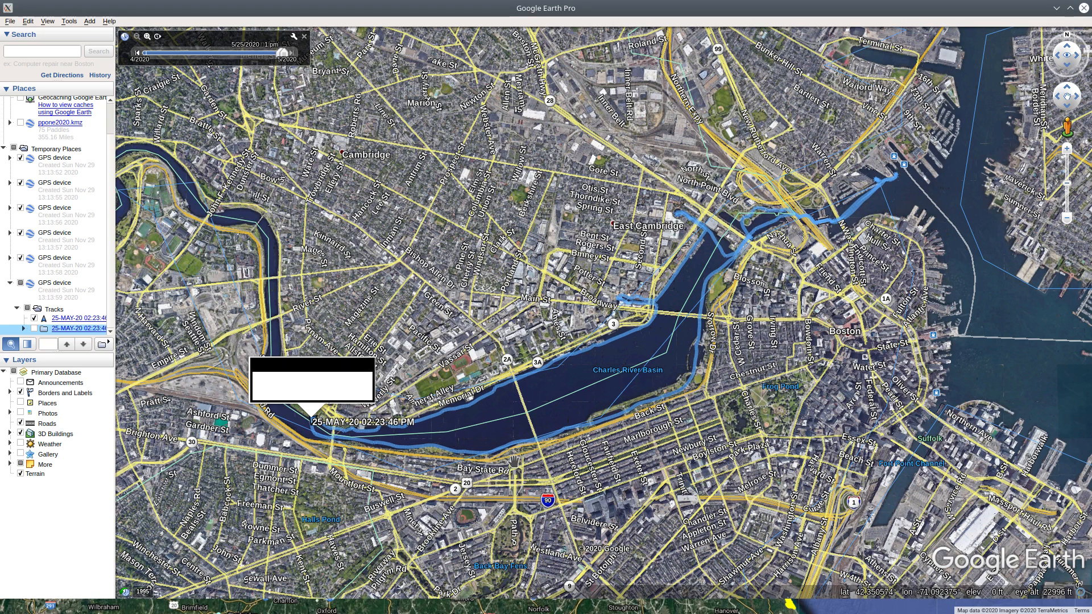
left_click(73, 319)
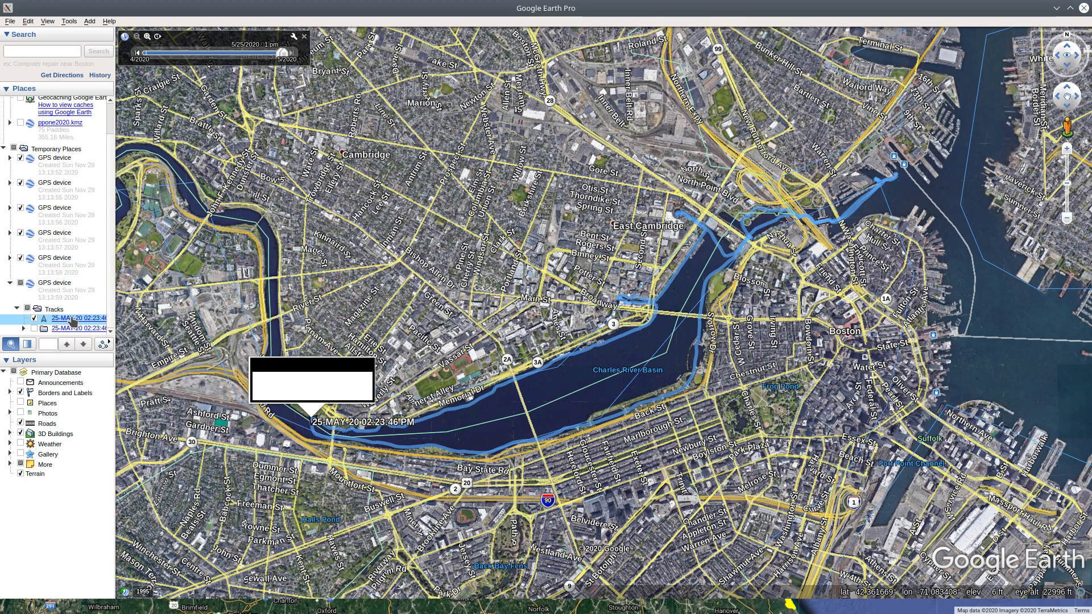
left_click(34, 329)
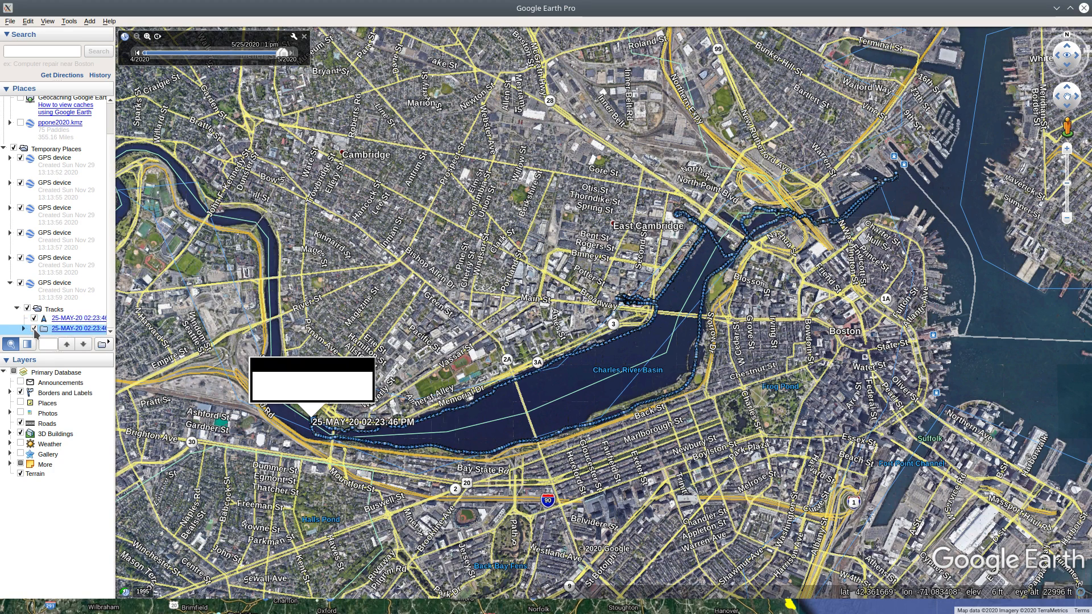
left_click(34, 318)
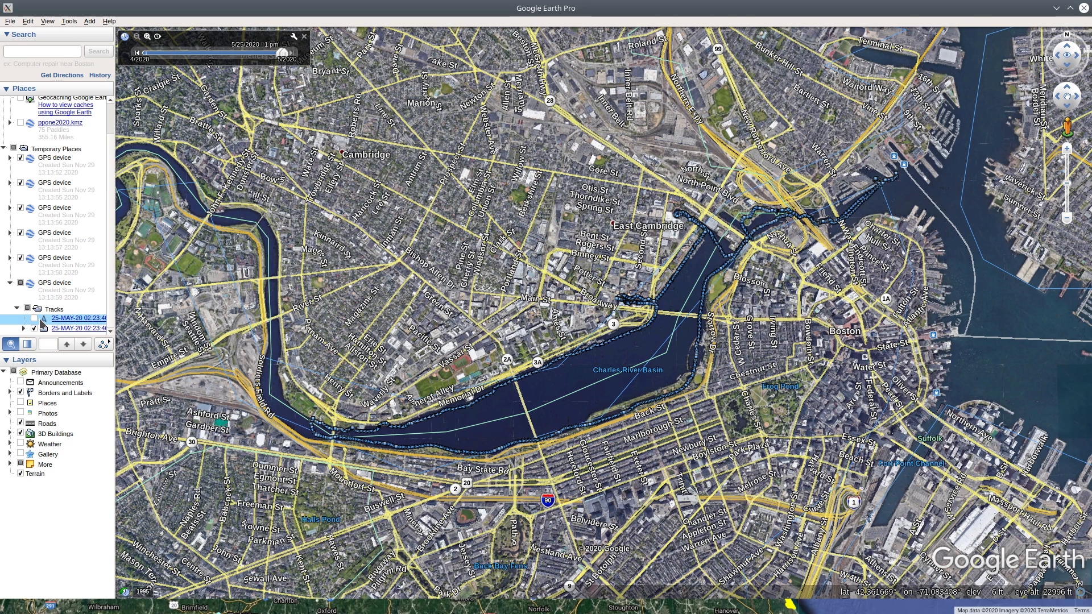
left_click(34, 318)
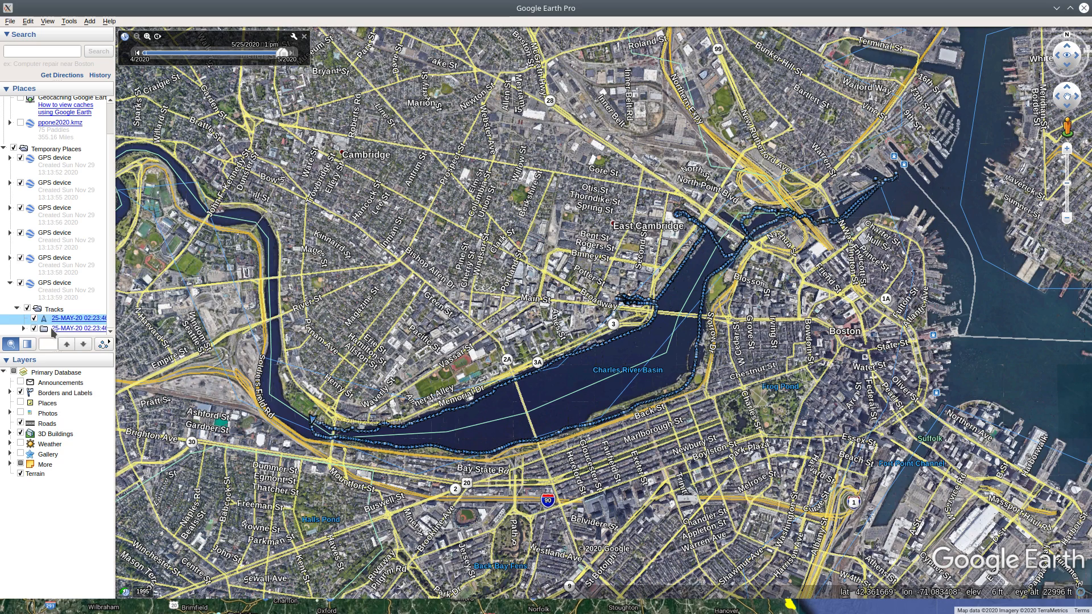
Delete the contents of the 25-MAY-20 02:23:46 PM subfolder under Tracks, and the emptied subfolder itself
right_click(54, 329)
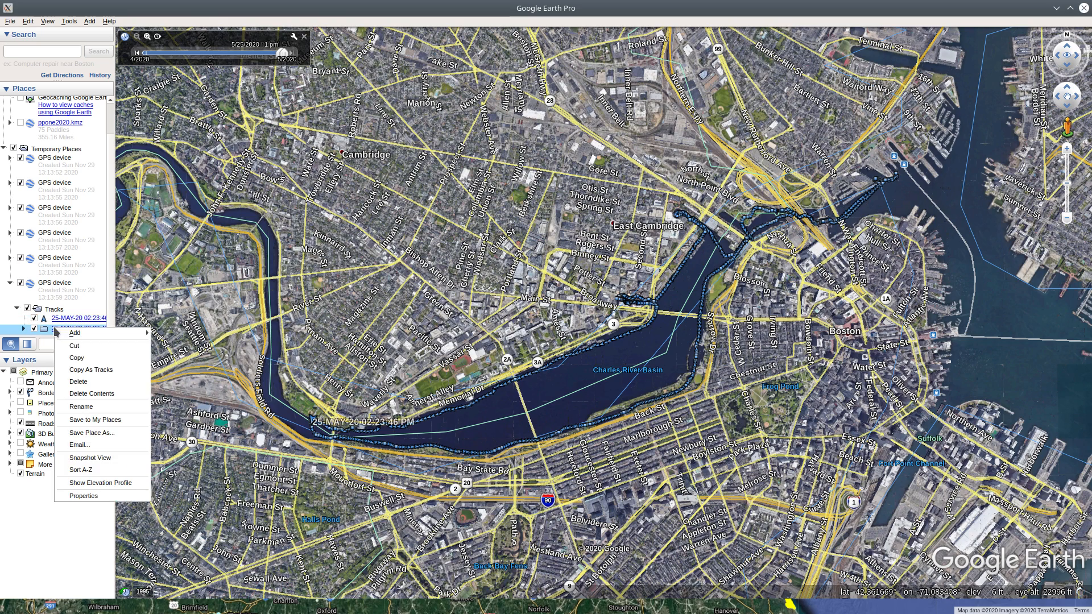
left_click(95, 393)
left_click(576, 298)
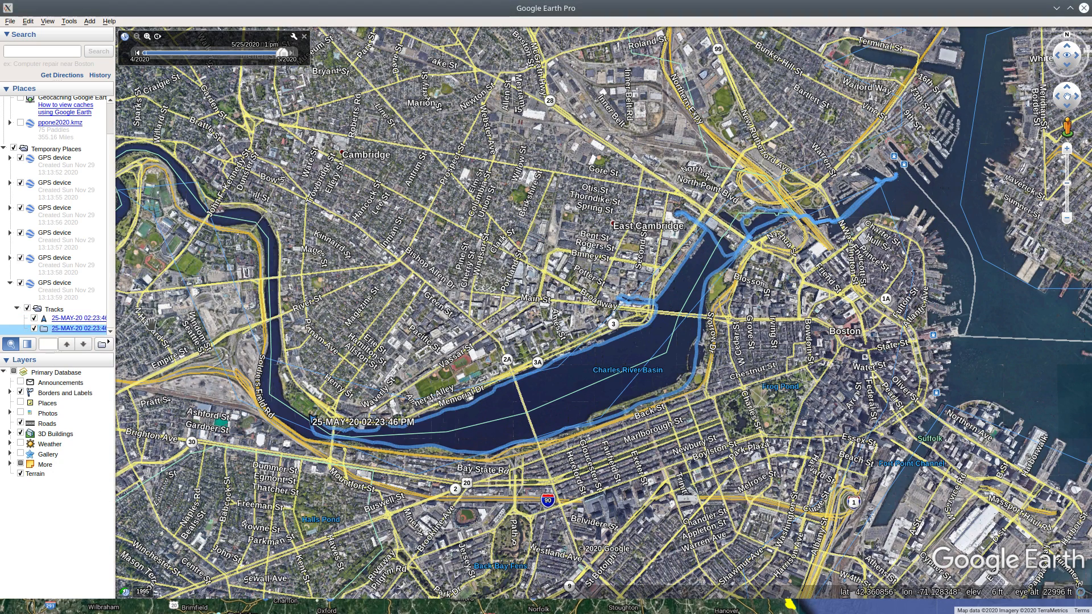
right_click(75, 333)
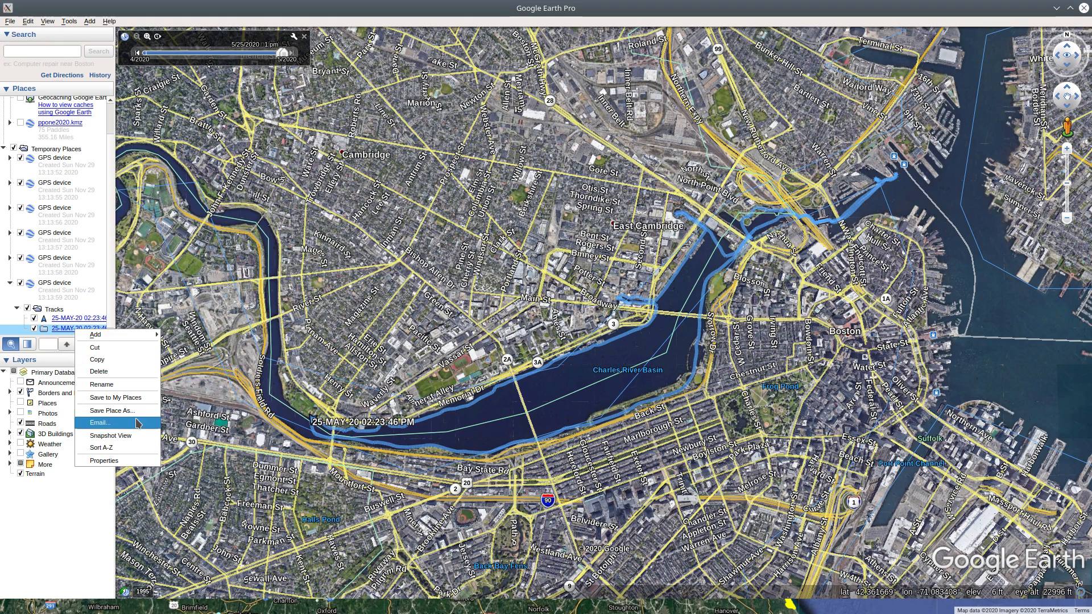
left_click(97, 371)
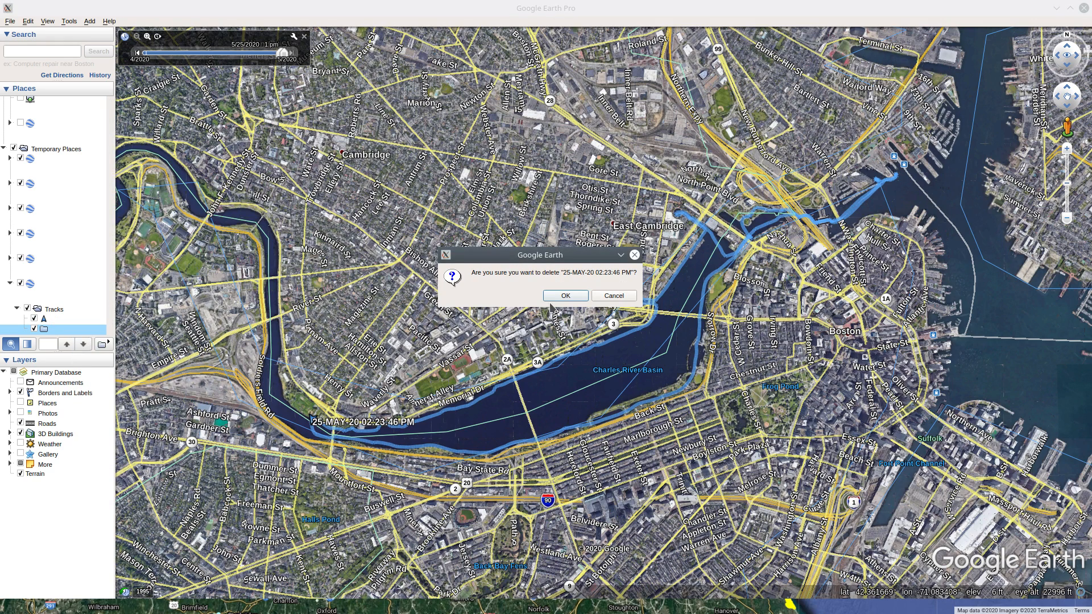
left_click(565, 297)
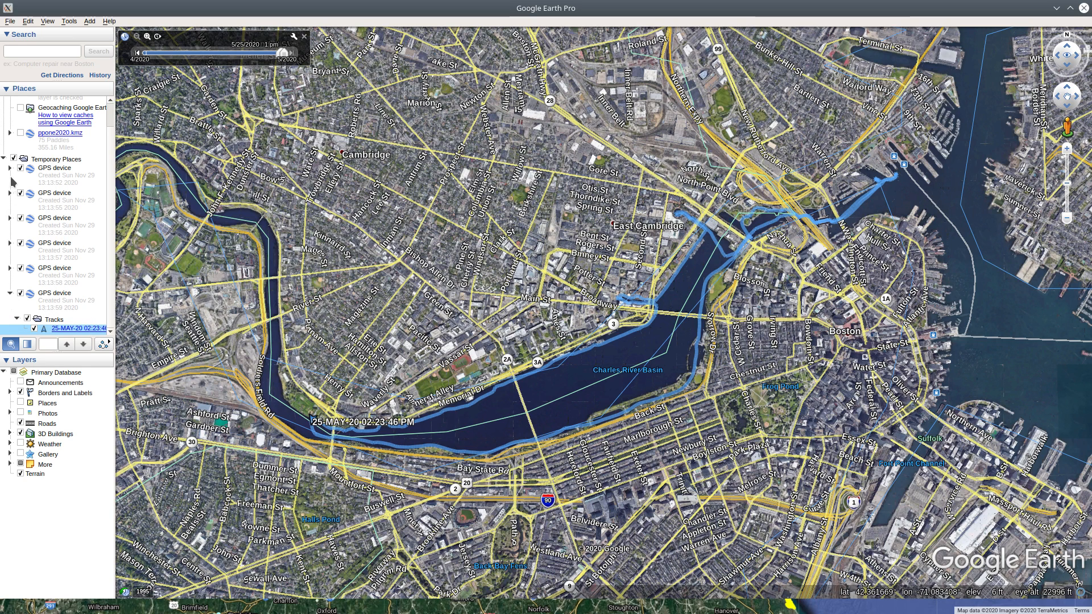
Fly to the 19-APR-20 track under the first GPS device and delete the same-named subfolder beneath it
left_click(9, 168)
left_click(18, 194)
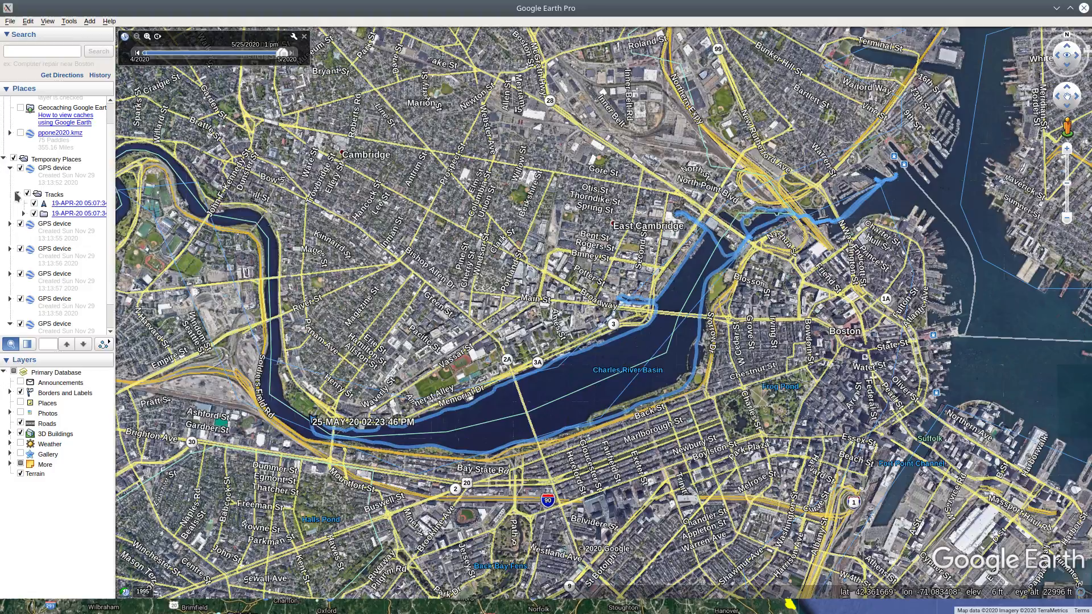
left_click(71, 205)
double_click(84, 204)
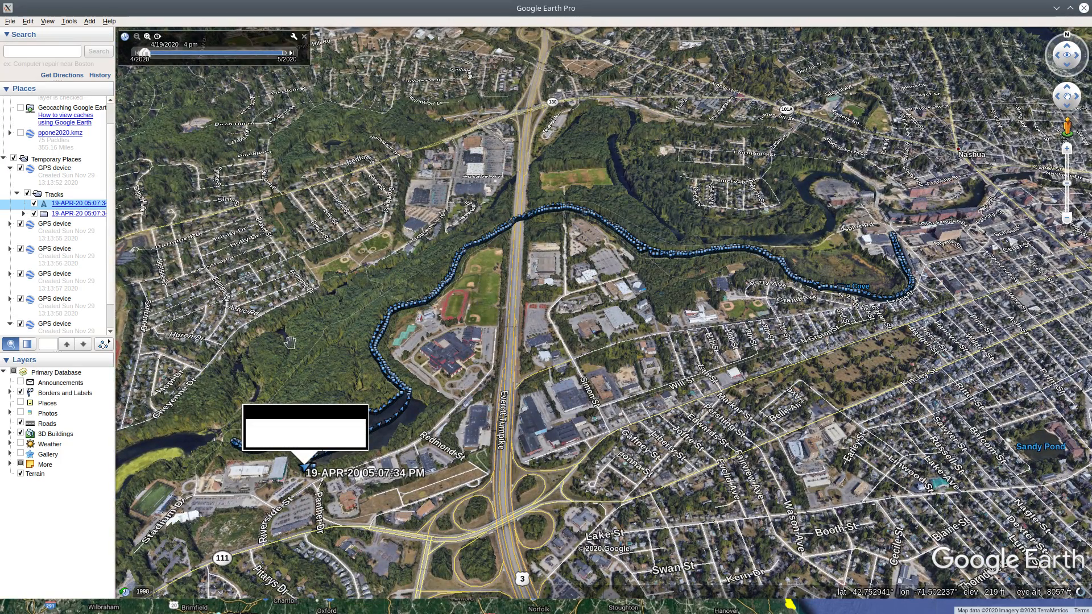
right_click(57, 214)
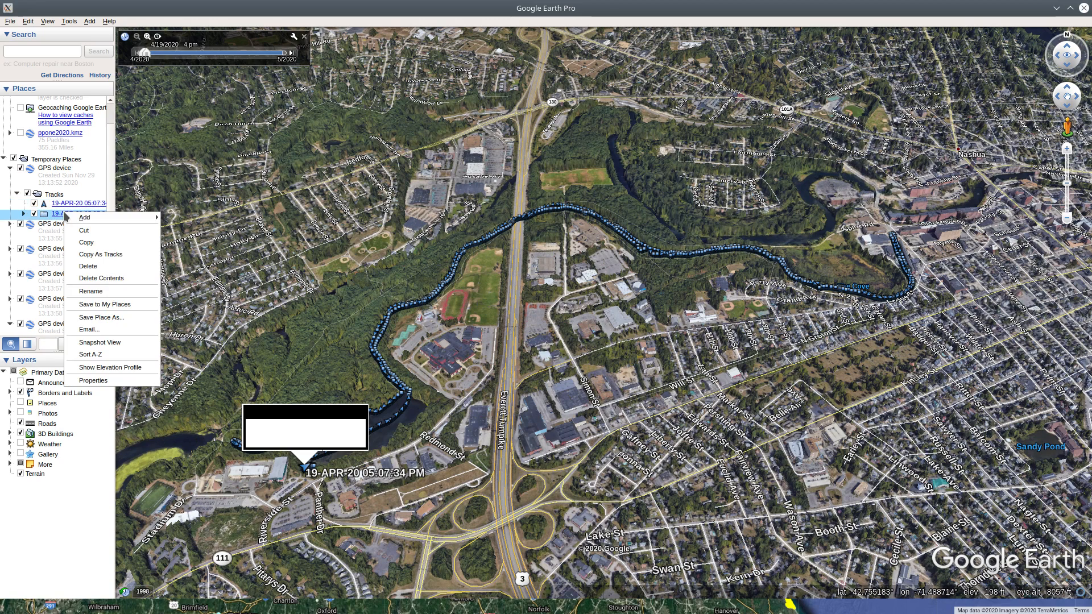
left_click(105, 271)
left_click(605, 295)
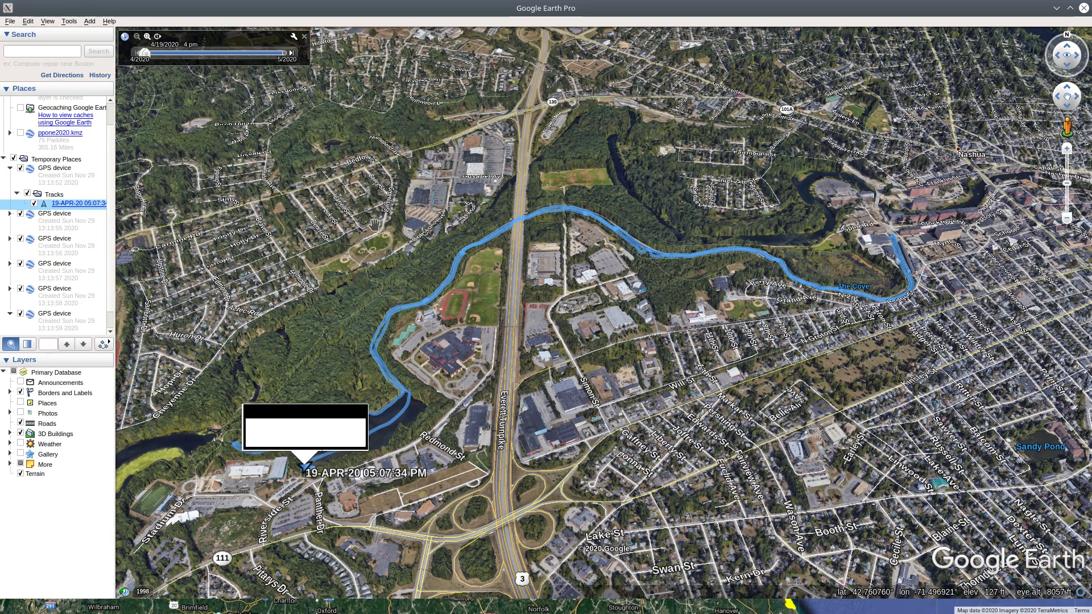
Delete the 22-MAY-20 06:12:52 PM subfolder with its descendants from the second GPS device's Tracks folder
left_click(7, 215)
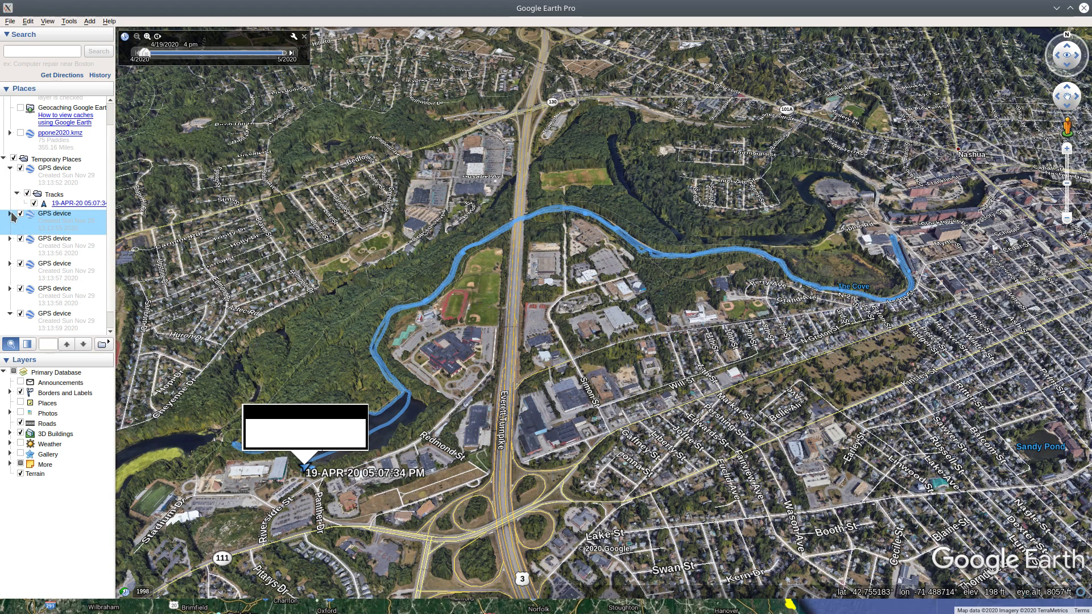
left_click(10, 214)
left_click(17, 240)
right_click(79, 260)
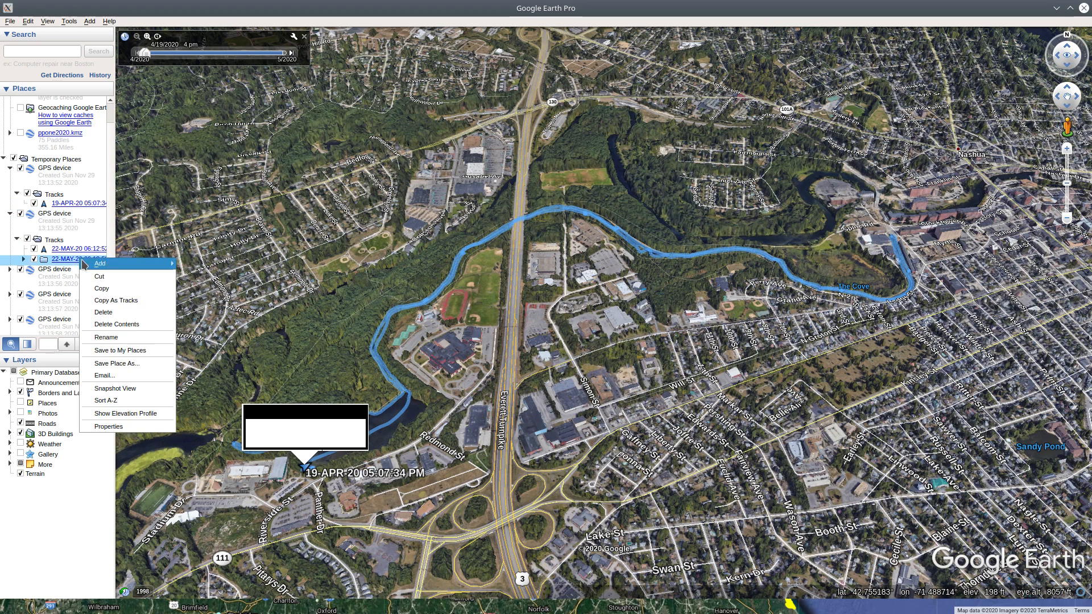
left_click(131, 314)
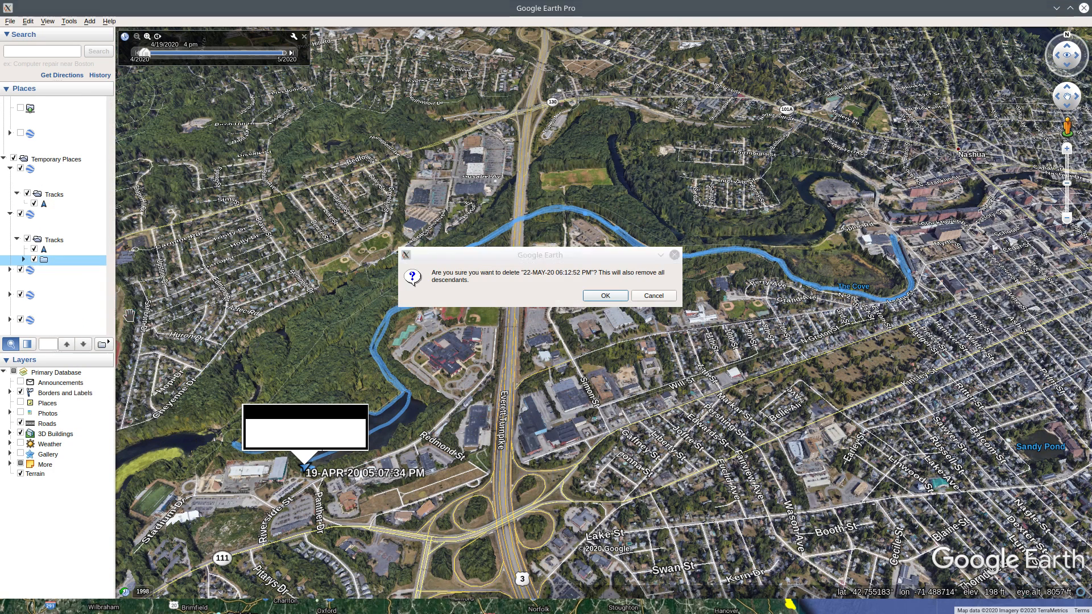
left_click(598, 301)
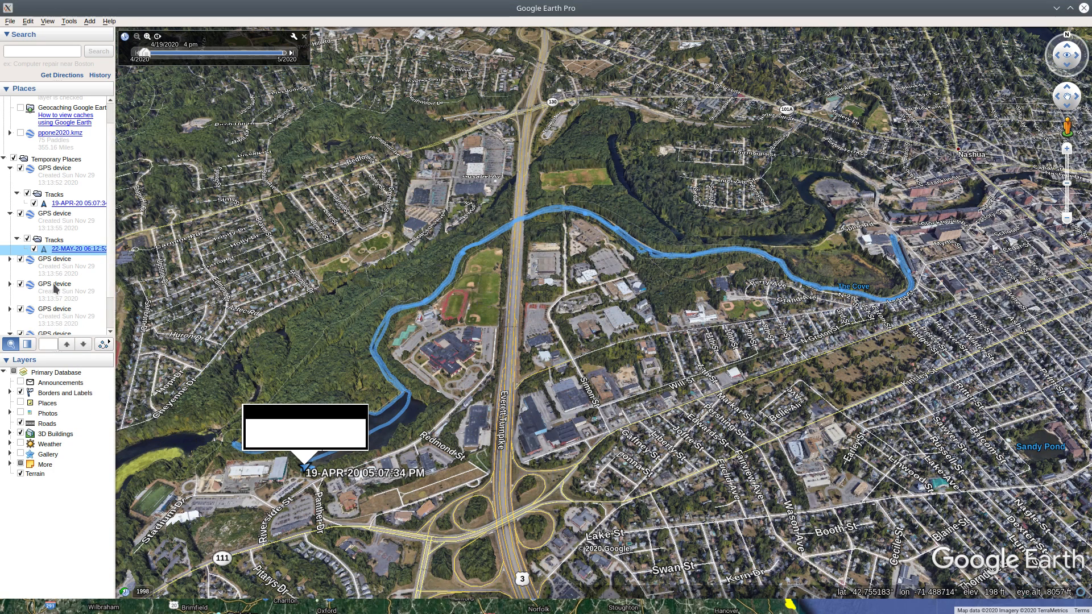
Delete the contents of the 23-MAY-20 01:06:43 PM subfolder under the third GPS device, and the emptied subfolder itself
left_click(11, 259)
left_click(17, 285)
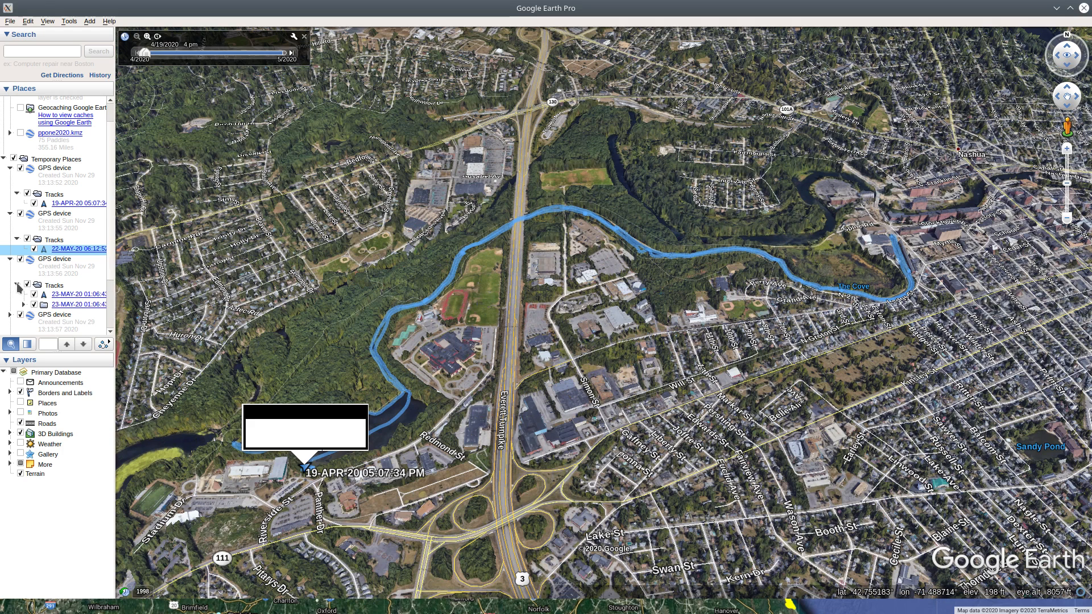
right_click(67, 305)
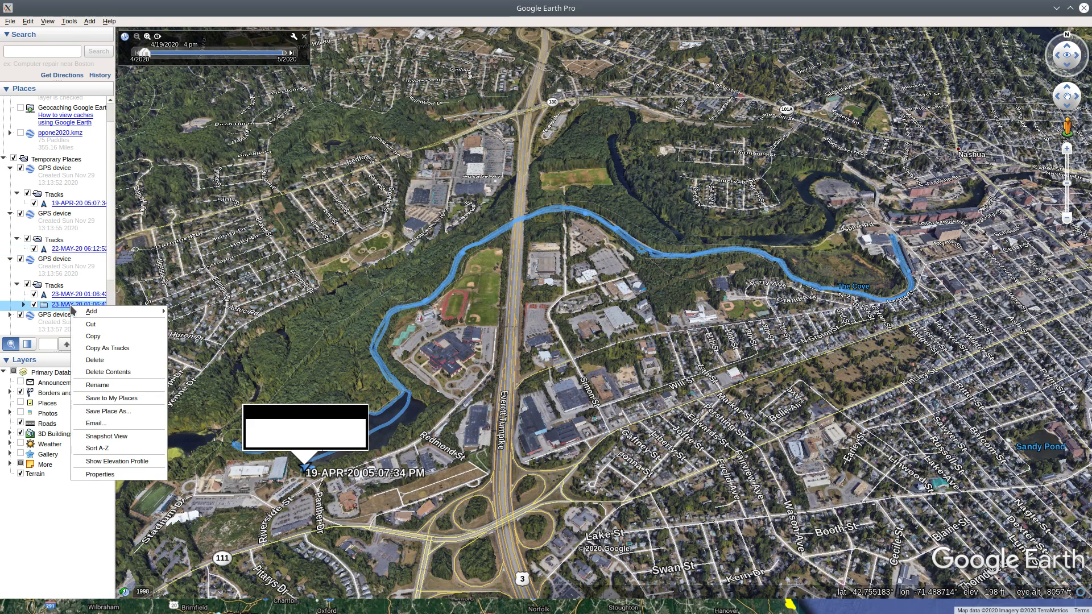
left_click(122, 373)
left_click(576, 295)
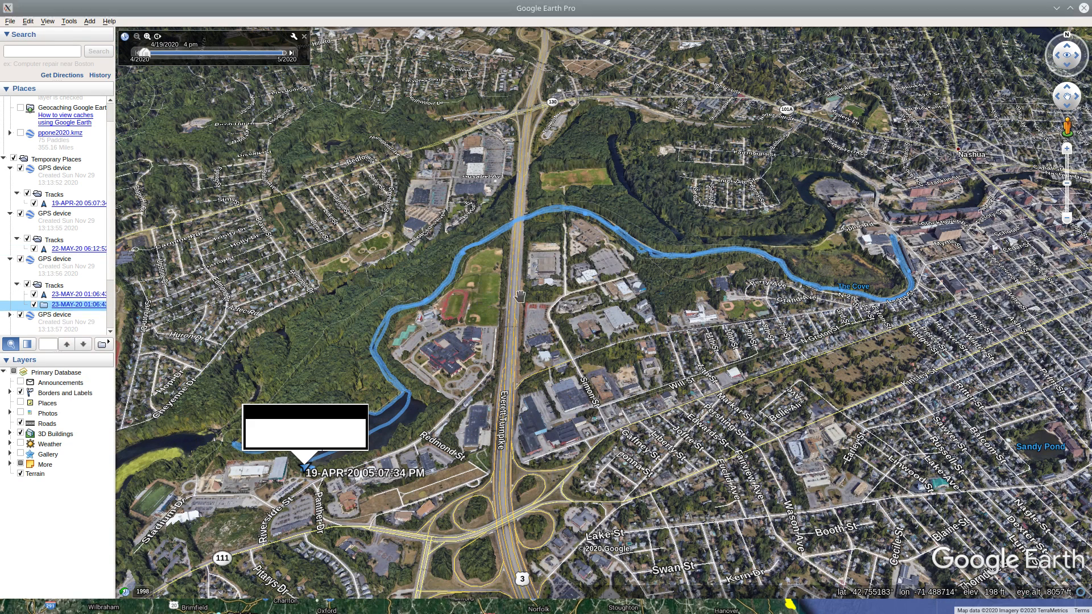
right_click(78, 306)
left_click(118, 345)
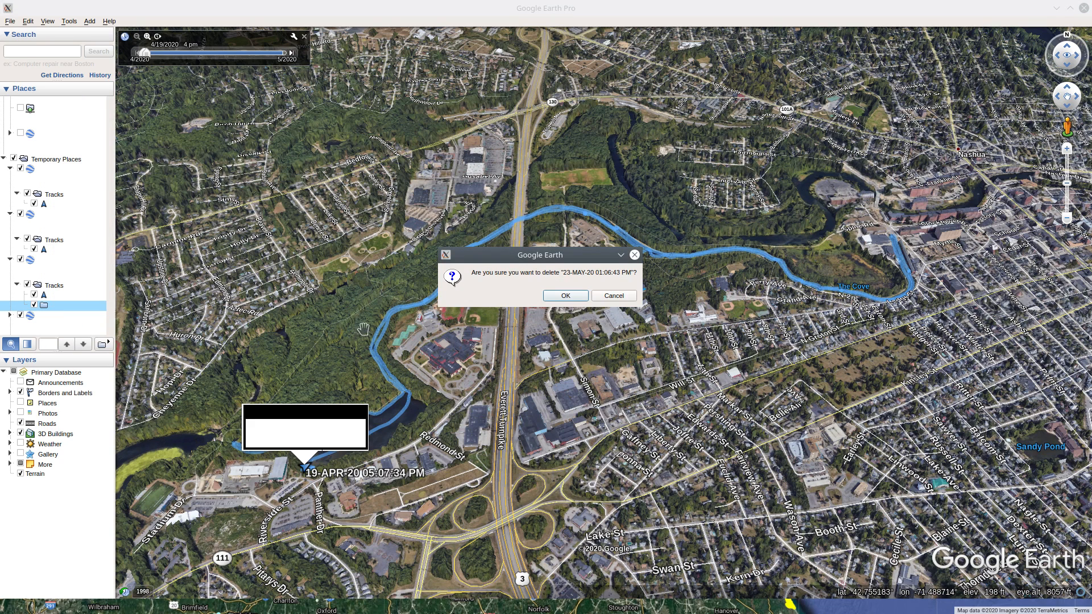
left_click(560, 295)
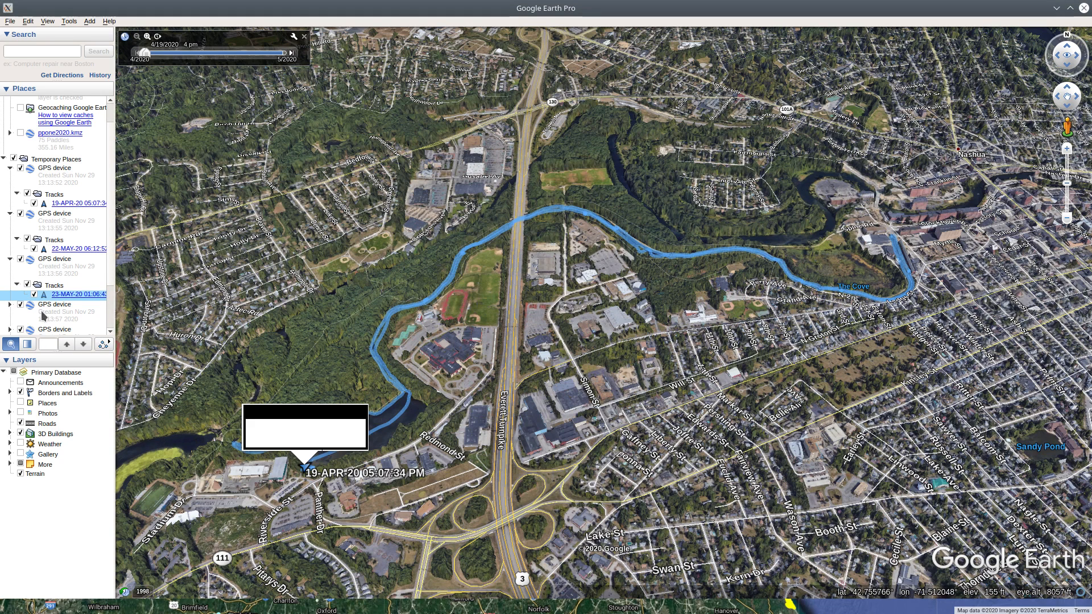
Delete the 24-MAY-20 03:45:42 PM subfolder with its descendants from the fourth GPS device's Tracks folder
left_click(9, 304)
scroll(57, 318, "down", 3)
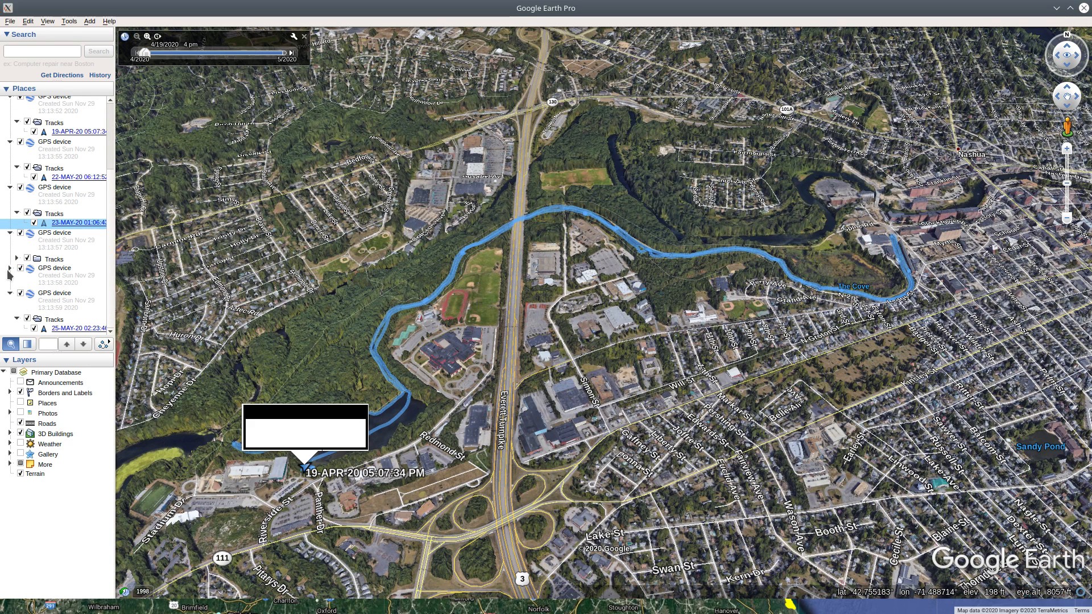
left_click(17, 259)
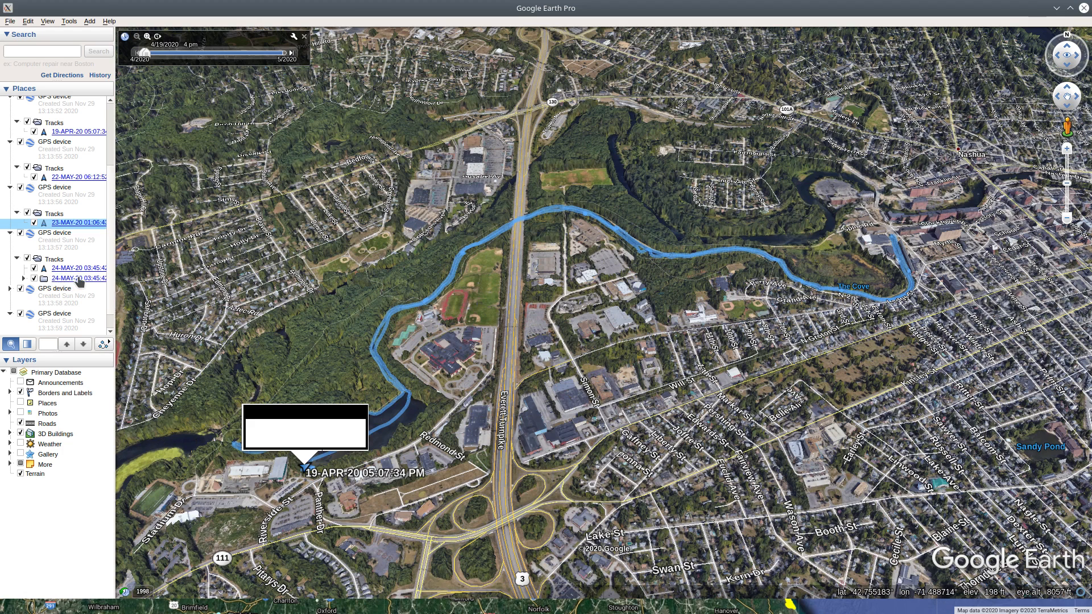
right_click(79, 280)
left_click(114, 340)
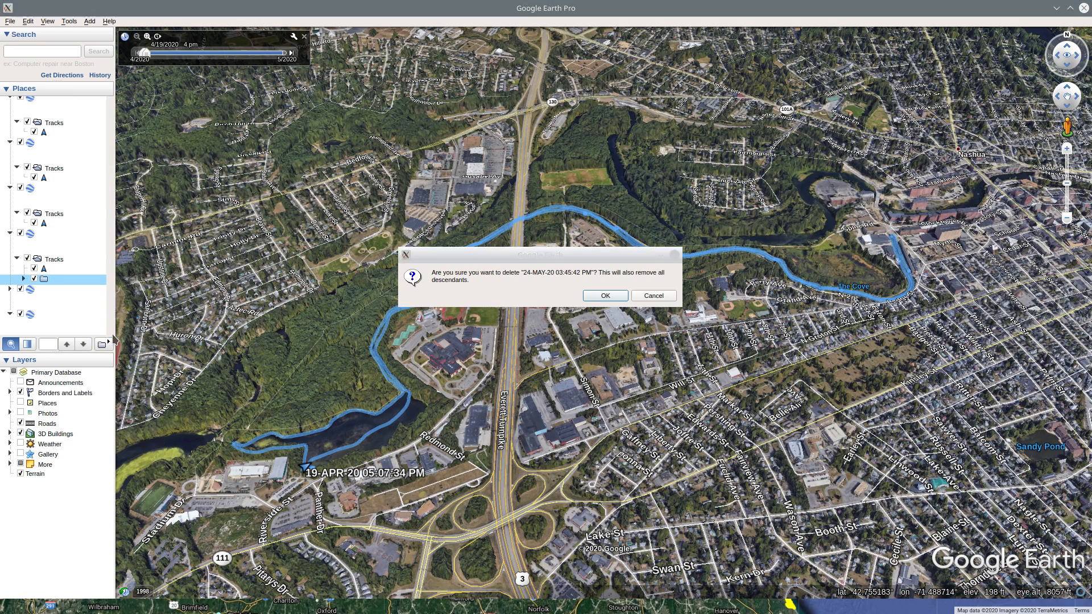
left_click(604, 295)
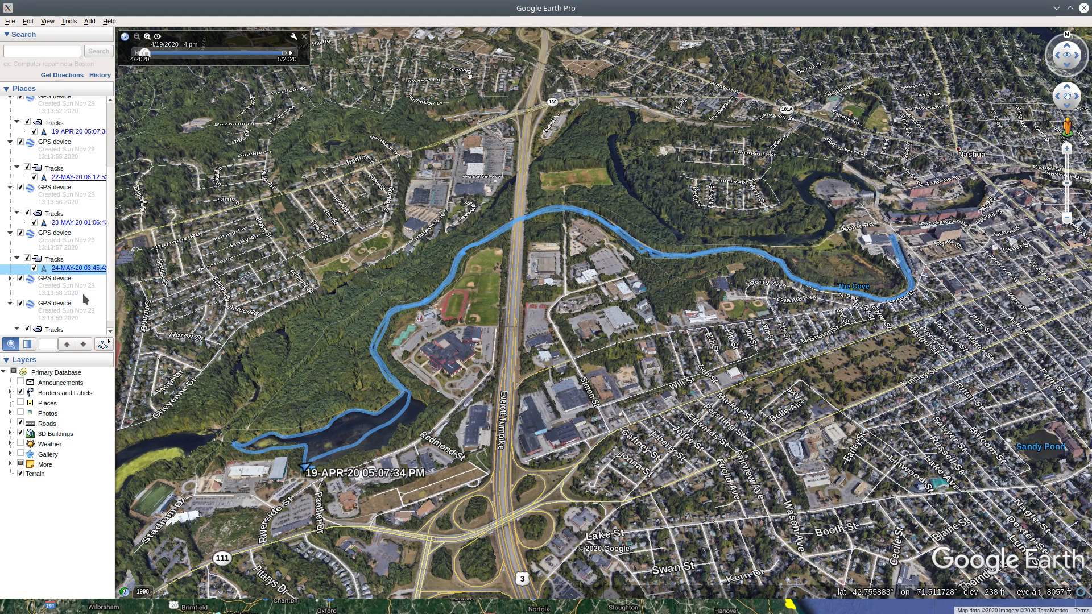
Delete the 25-APR-20 06:00:59 PM subfolder with its descendants from the fifth GPS device's Tracks folder
left_click(10, 278)
left_click(17, 304)
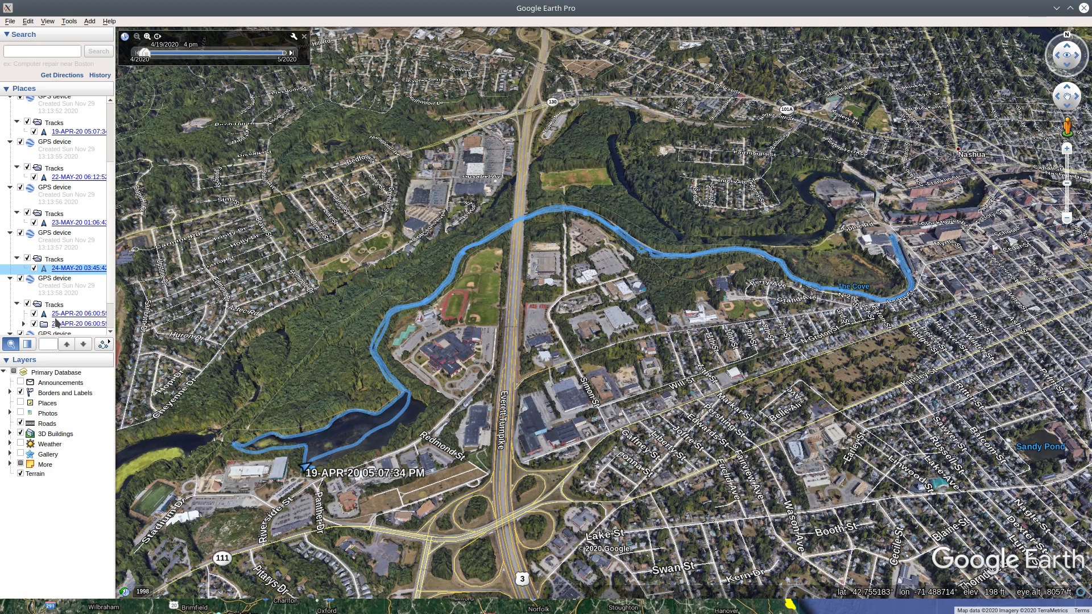
left_click(64, 323)
right_click(69, 324)
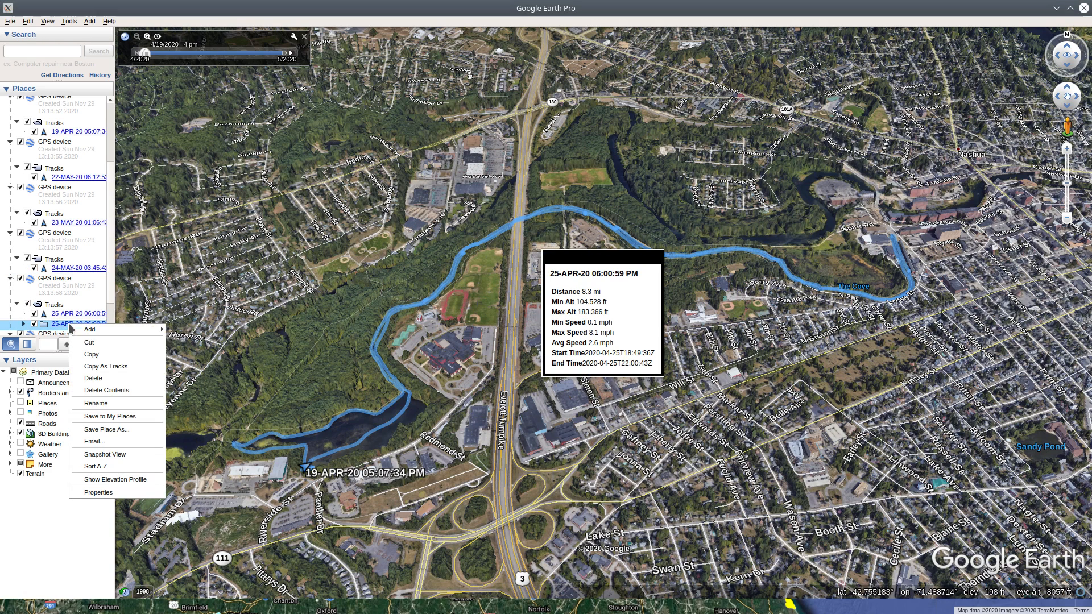
left_click(105, 378)
left_click(605, 295)
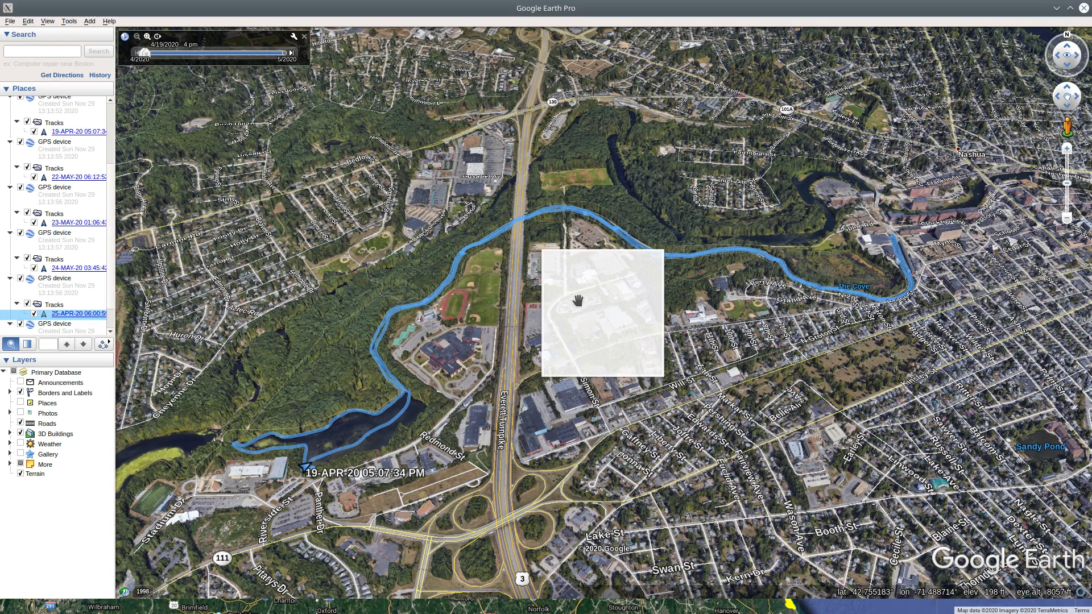
left_click(10, 293)
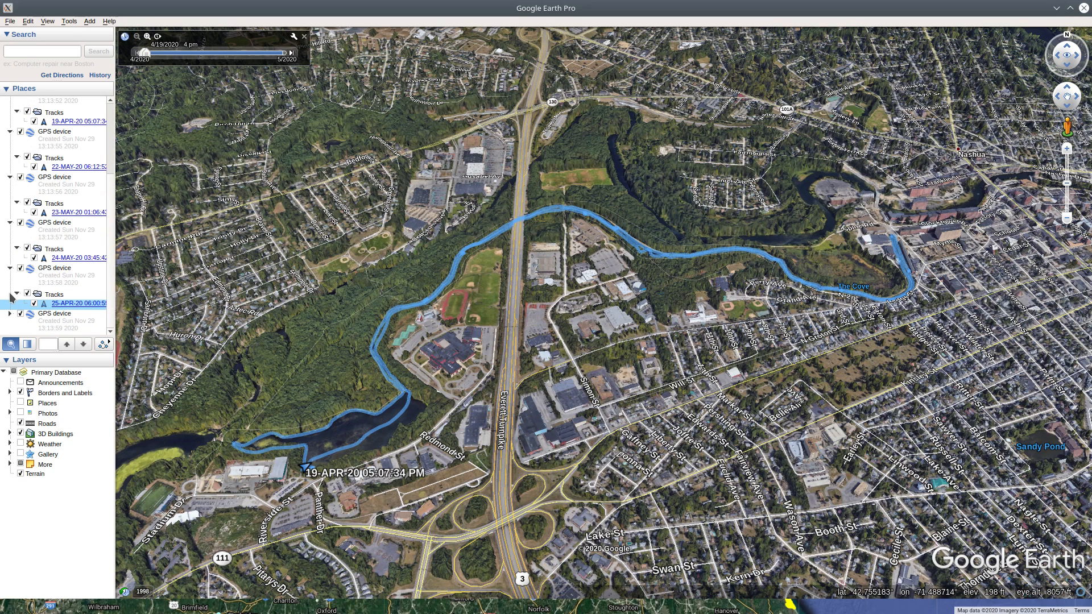
left_click(16, 295)
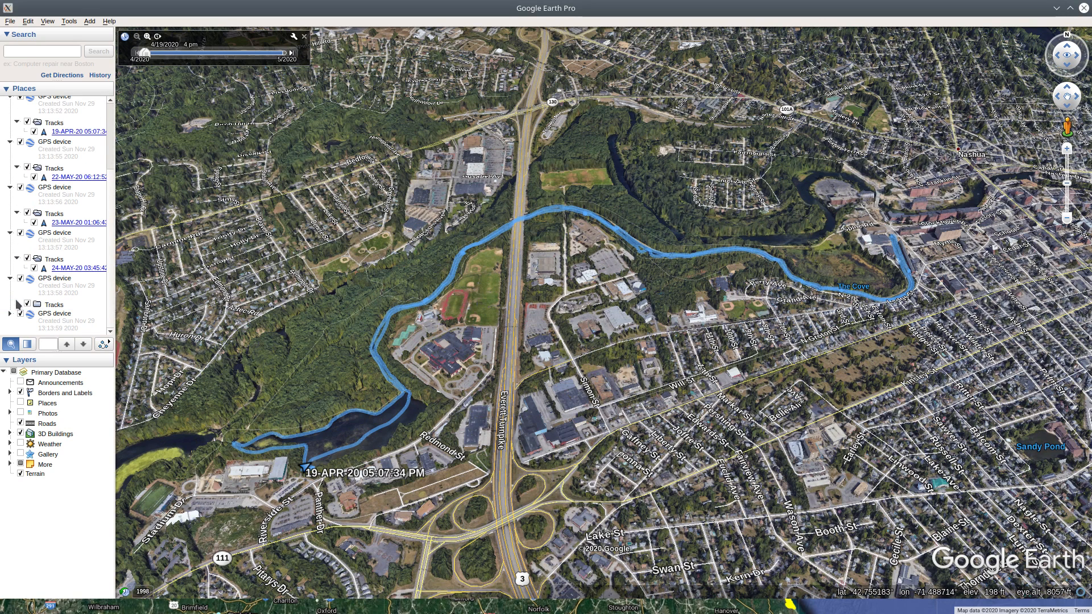
left_click(17, 305)
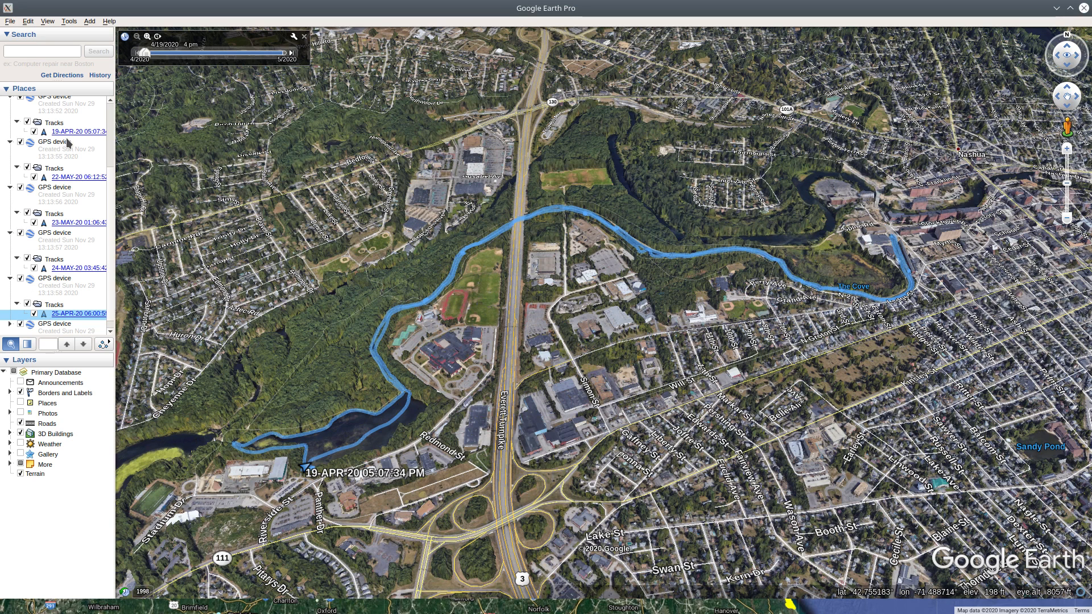
scroll(84, 303, "down", 1)
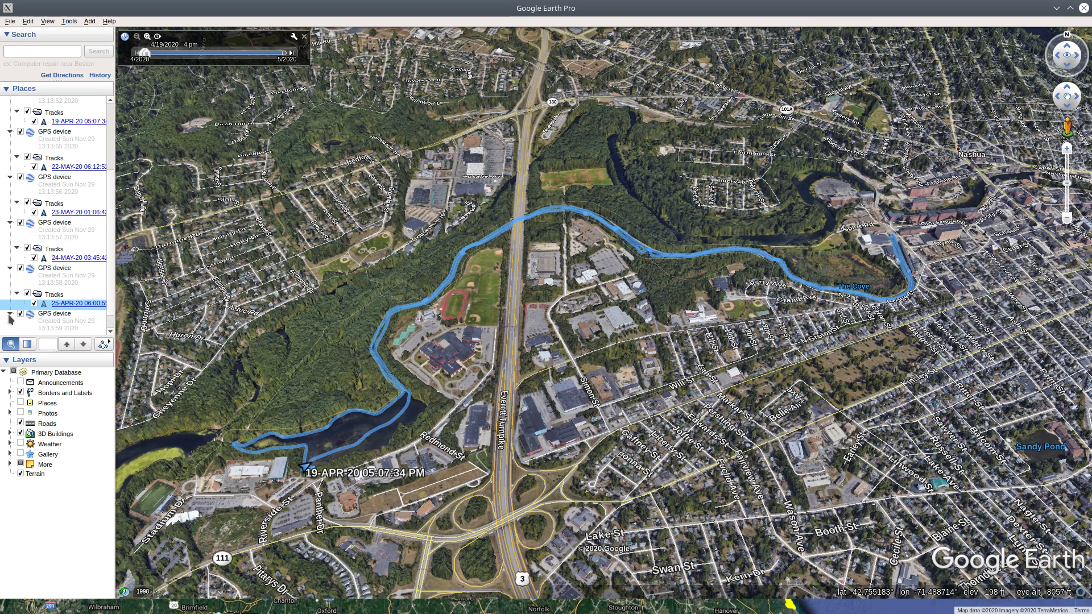
left_click(9, 314)
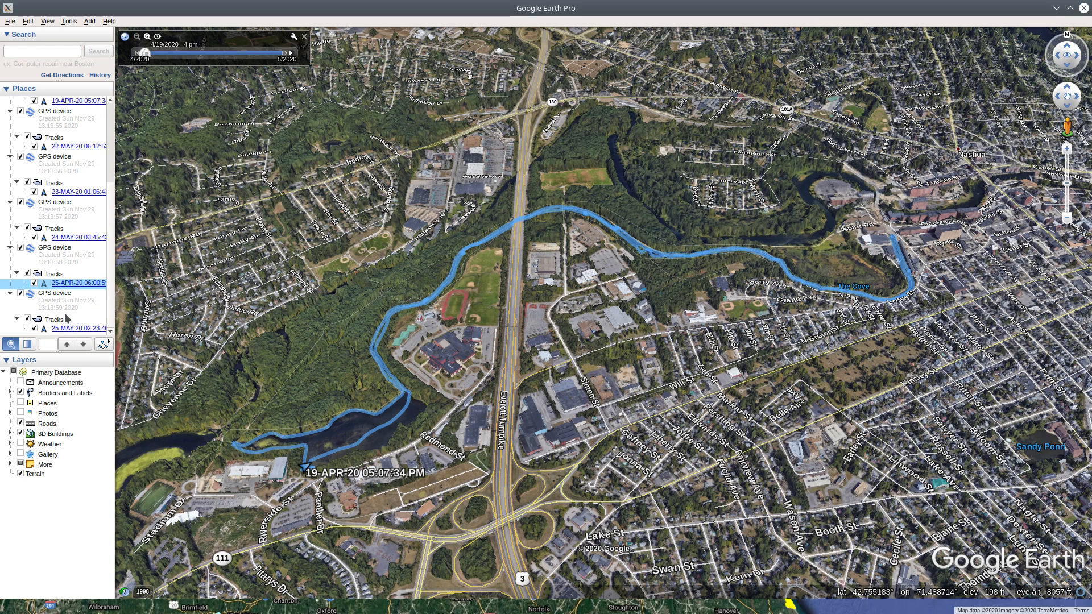
Add a folder named "demo collection" to Temporary Places
scroll(66, 313, "up", 12)
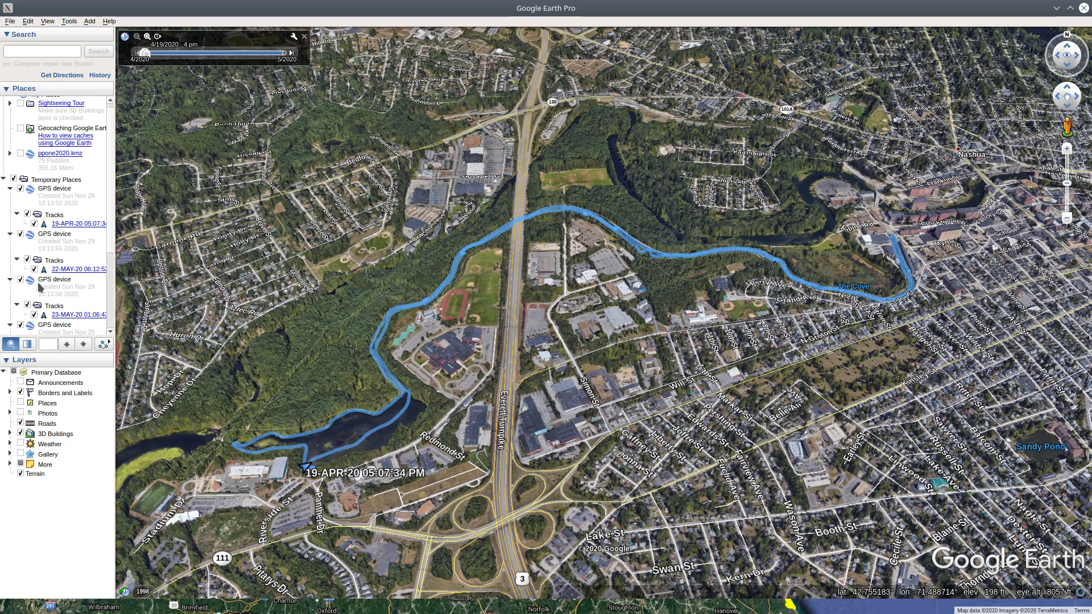
right_click(54, 181)
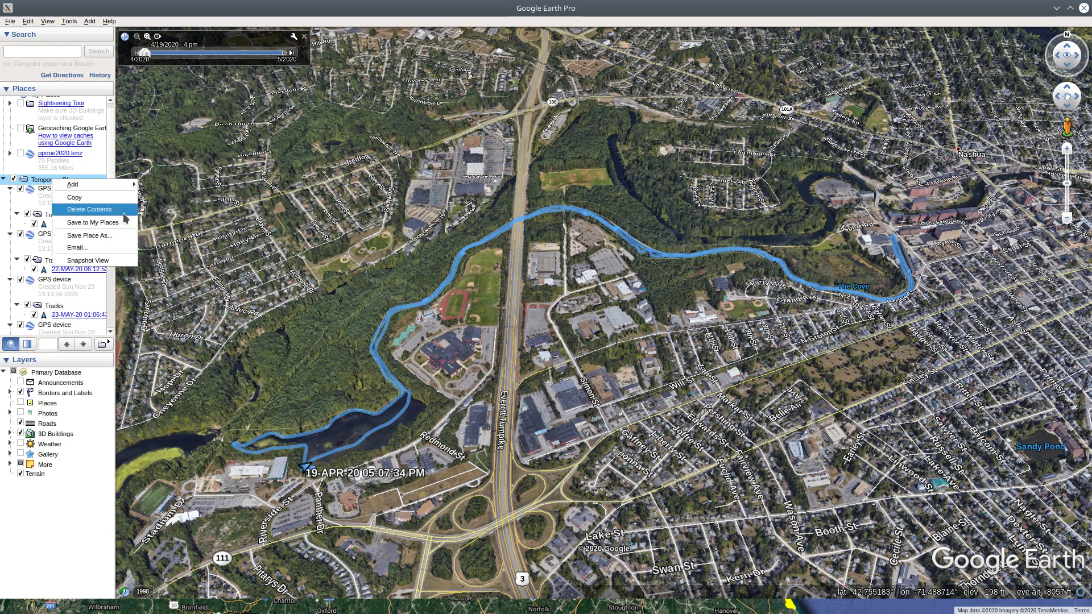
mouse_move(106, 190)
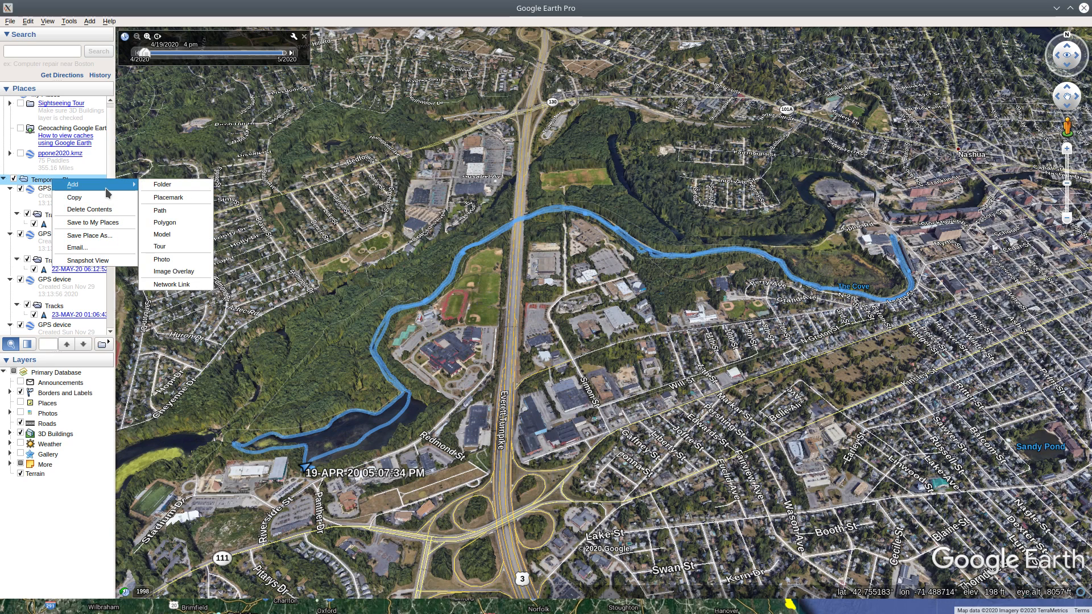
left_click(162, 184)
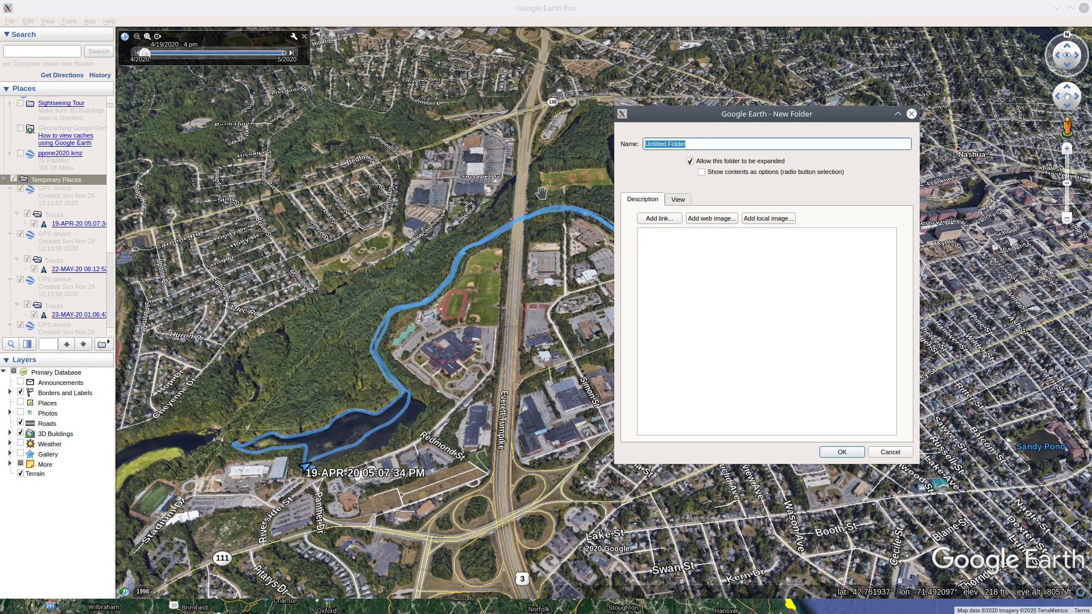
type("demo collection")
key("Return")
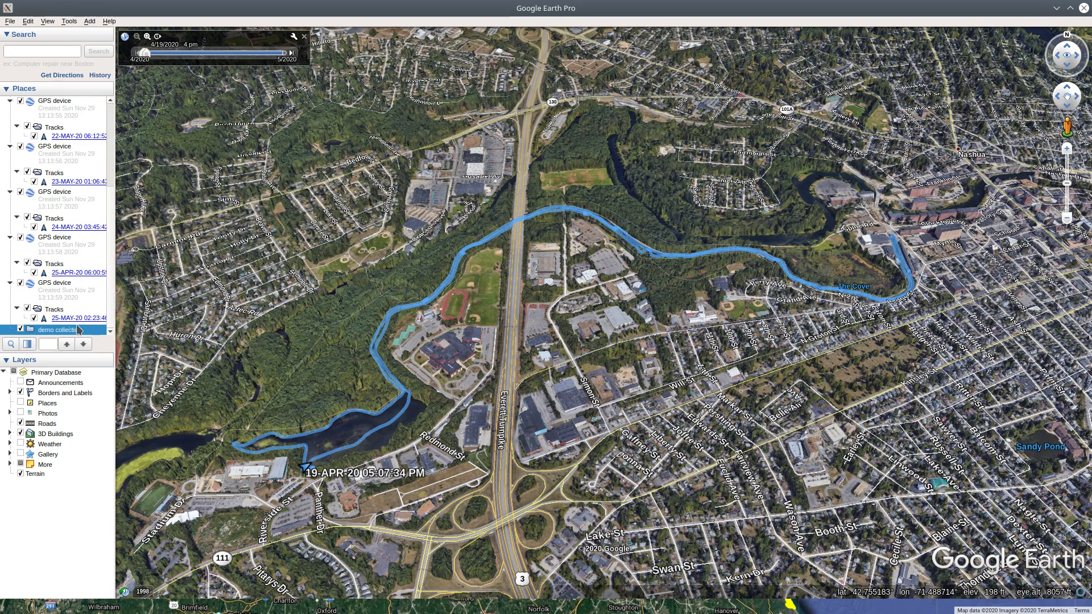
Move all six tracks out of their GPS device Tracks folders into the demo collection folder
left_click_drag(78, 318, 67, 331)
left_click_drag(73, 282, 51, 331)
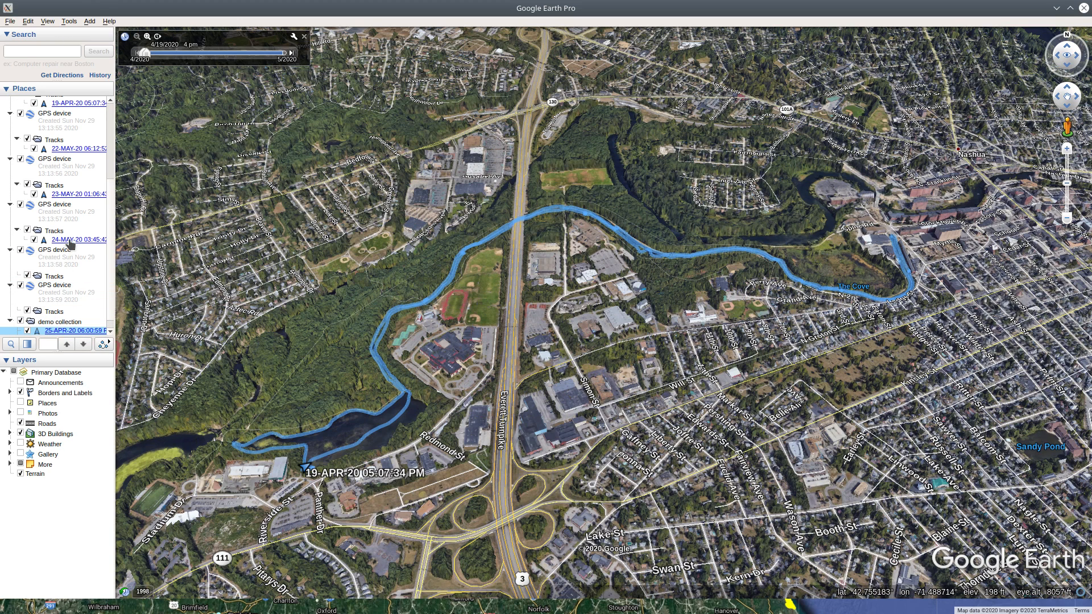
left_click_drag(71, 241, 57, 322)
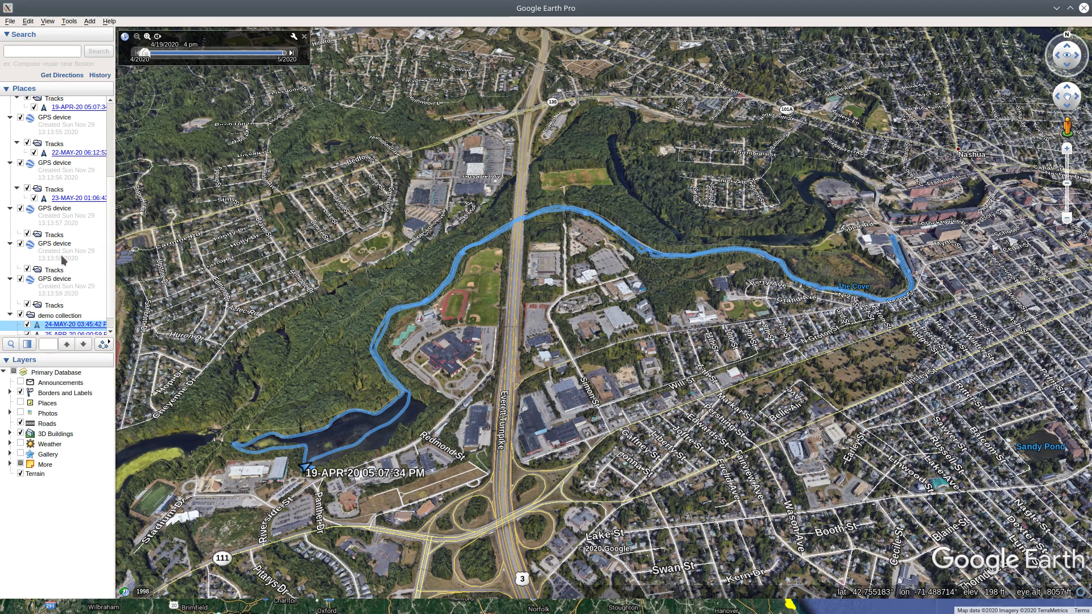
left_click_drag(68, 202, 63, 318)
left_click_drag(68, 156, 68, 310)
left_click_drag(75, 112, 72, 296)
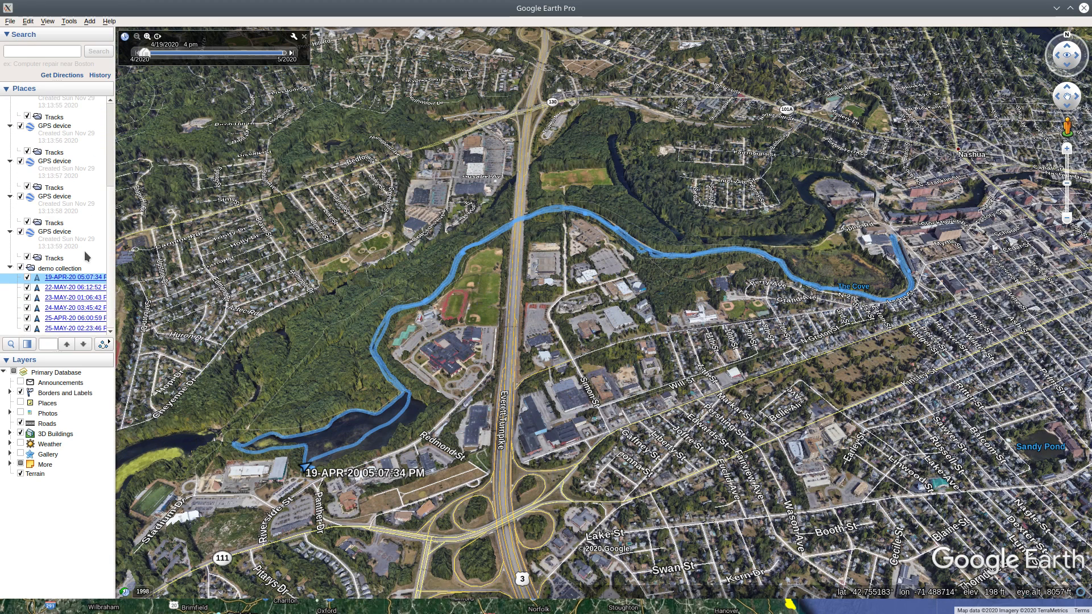
scroll(83, 227, "up", 5)
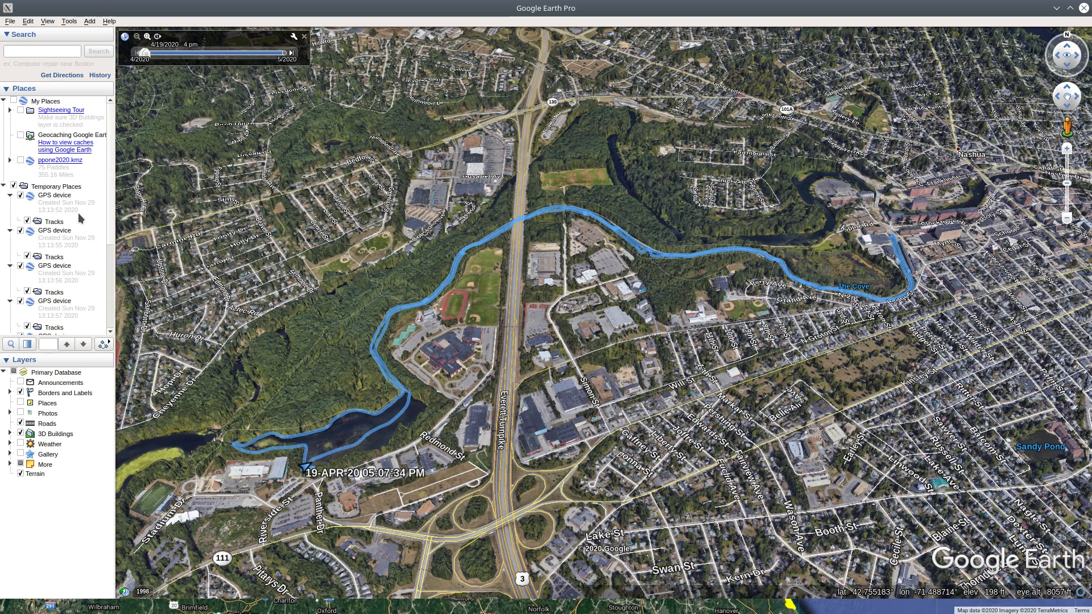
scroll(77, 228, "down", 5)
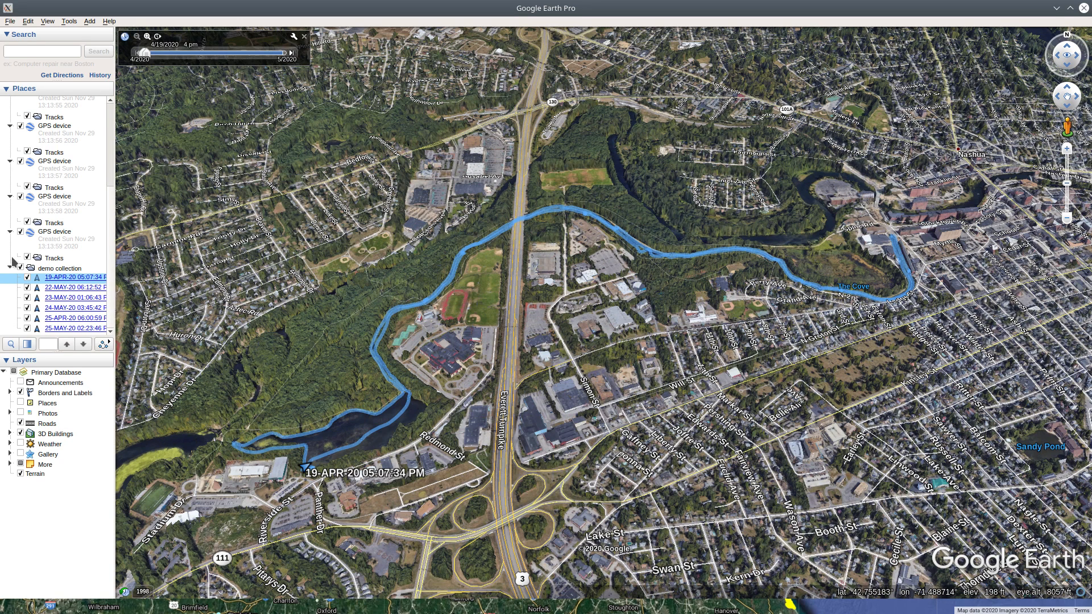
Collapse the first three GPS device folders and the last one in Temporary Places
left_click(55, 269)
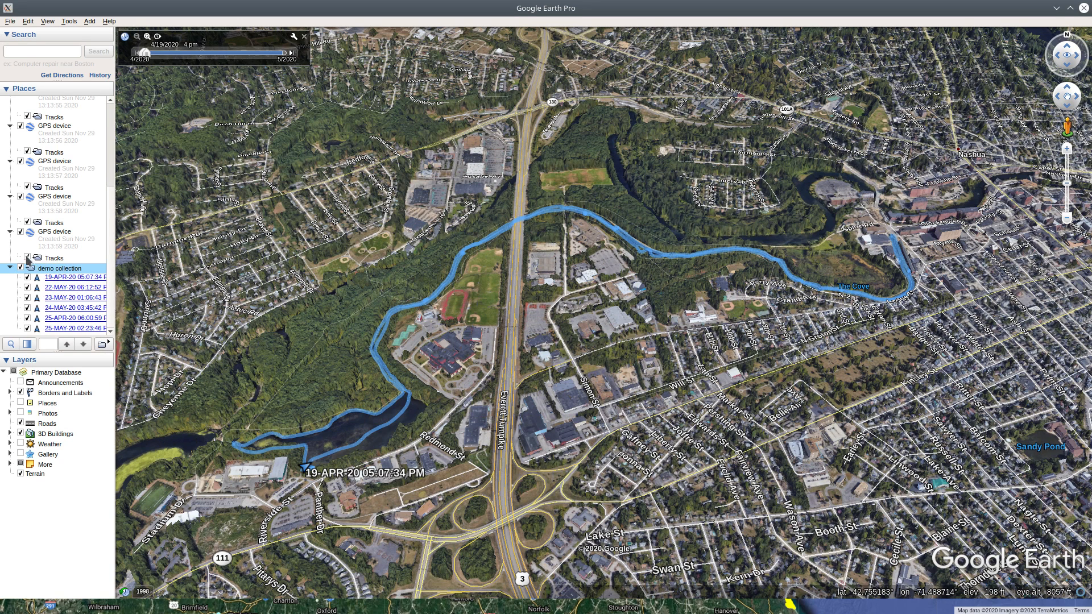
left_click(10, 232)
left_click(10, 197)
left_click(10, 167)
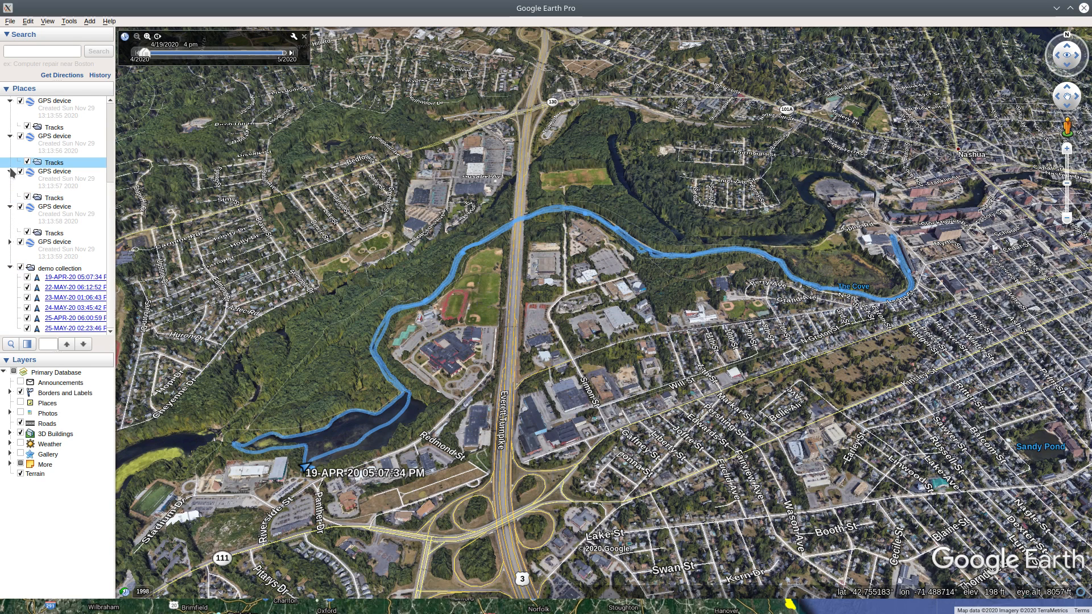
left_click(10, 136)
left_click(10, 110)
scroll(10, 196, "up", 4)
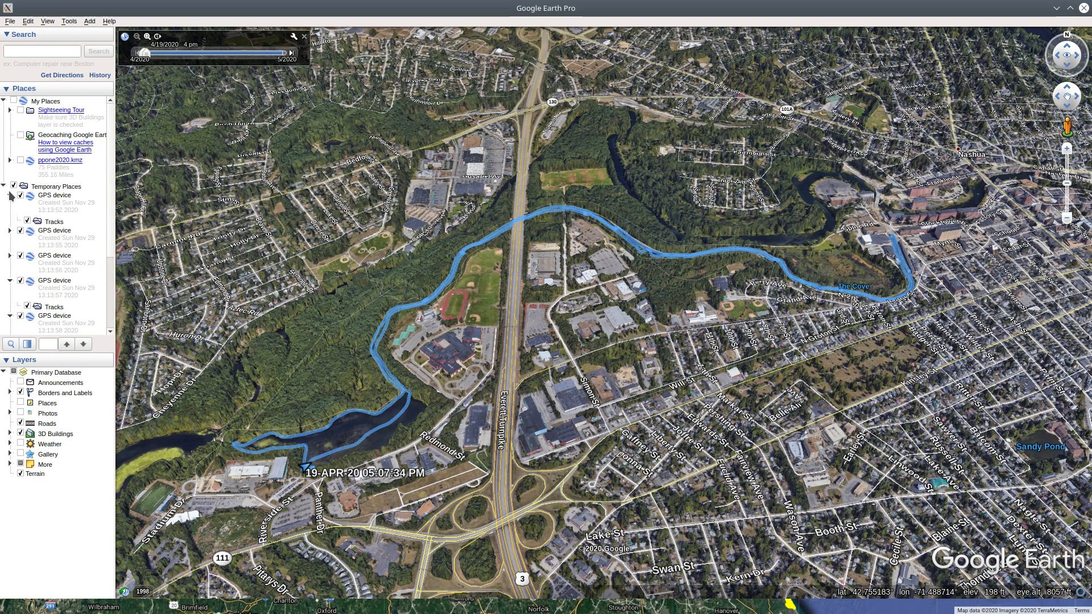
left_click(9, 195)
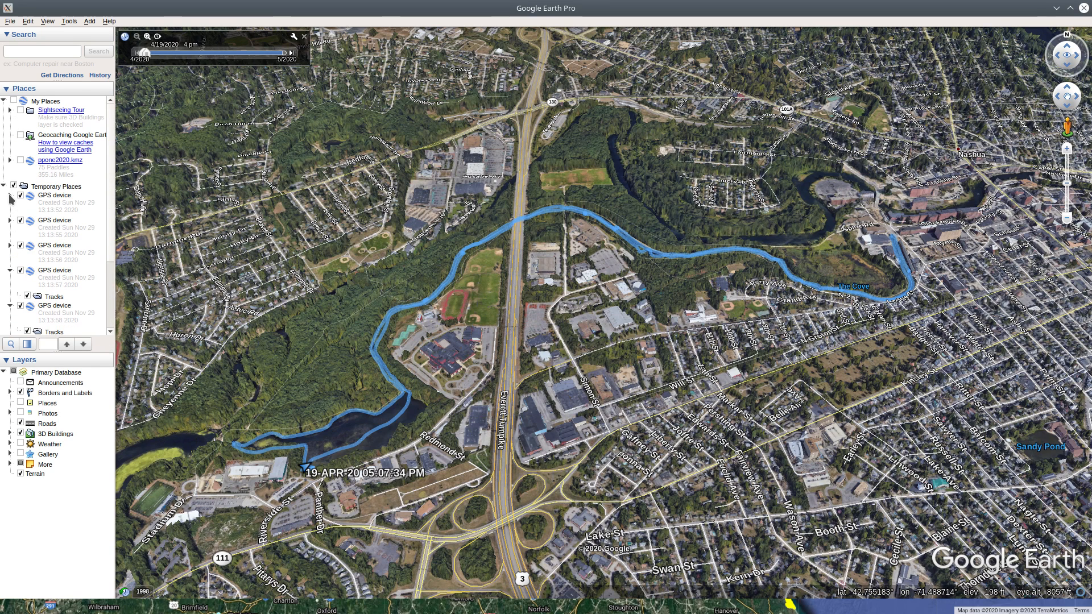
Delete the first GPS device folder with its descendants from Temporary Places
left_click(62, 197)
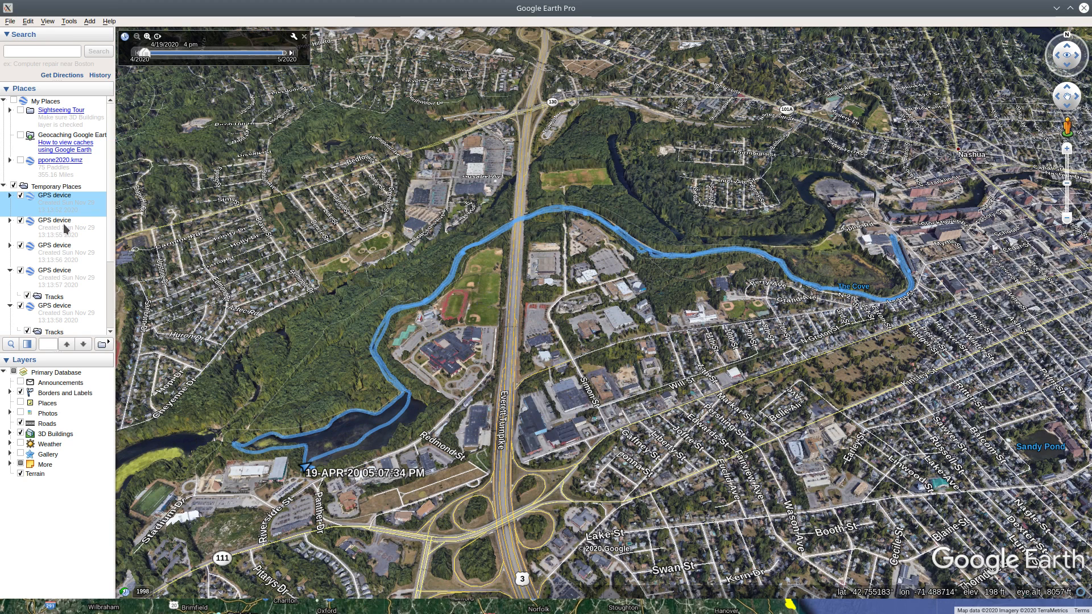
right_click(64, 204)
left_click(94, 249)
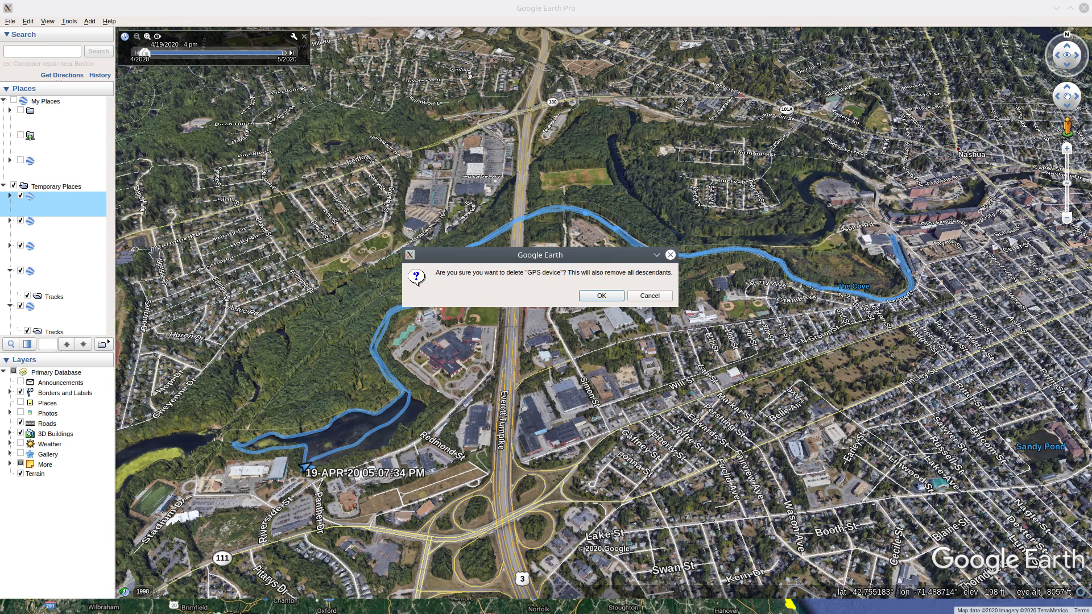
left_click(602, 296)
Save the demo collection folder as a KMZ file named "demo collection" in the Documents/ppone directory
scroll(77, 293, "down", 3)
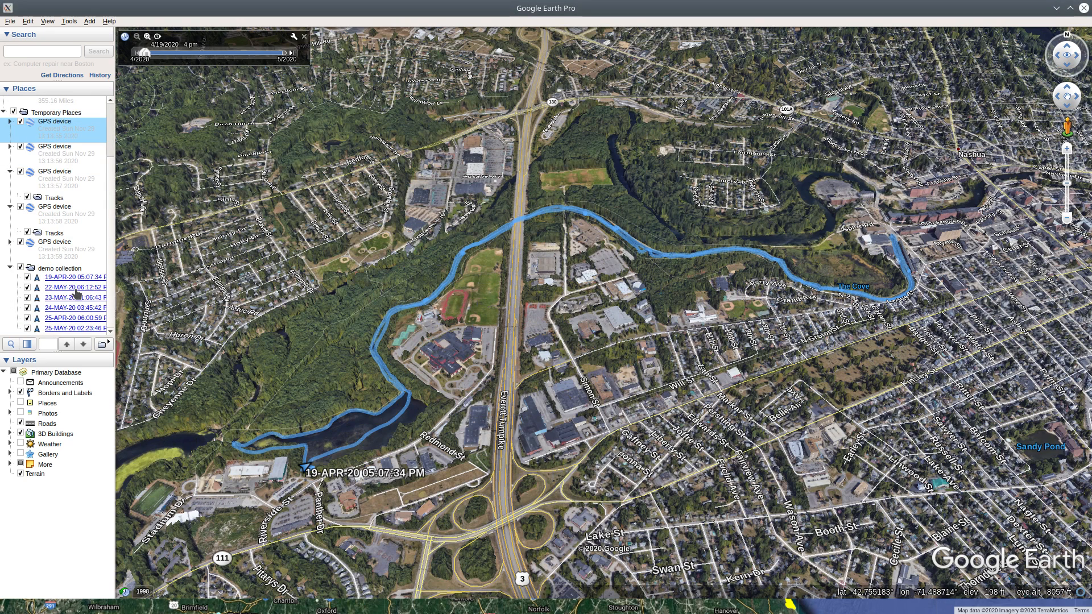
left_click(72, 269)
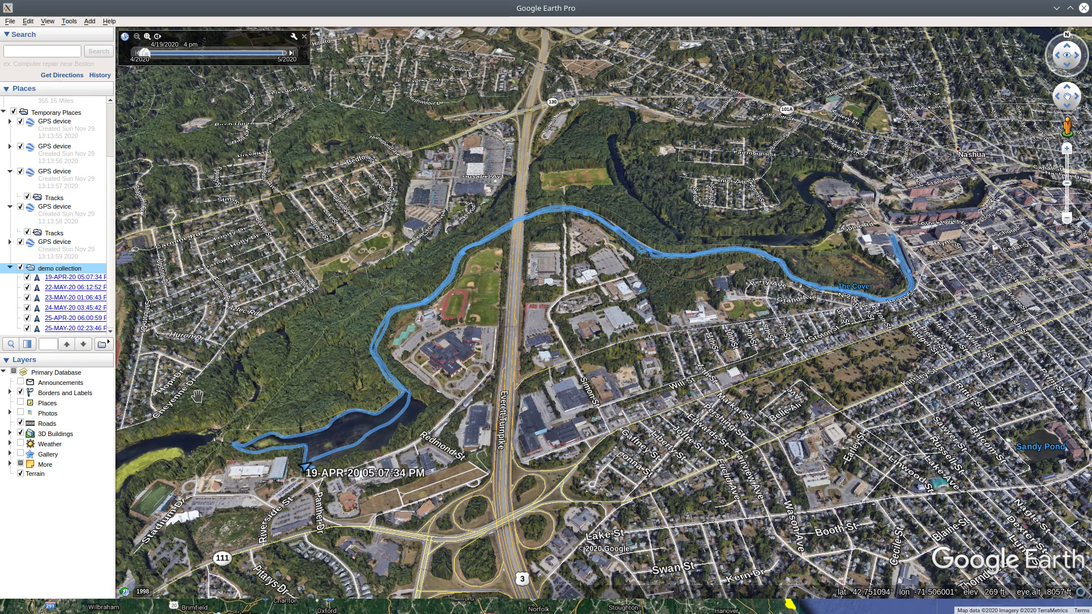
right_click(57, 271)
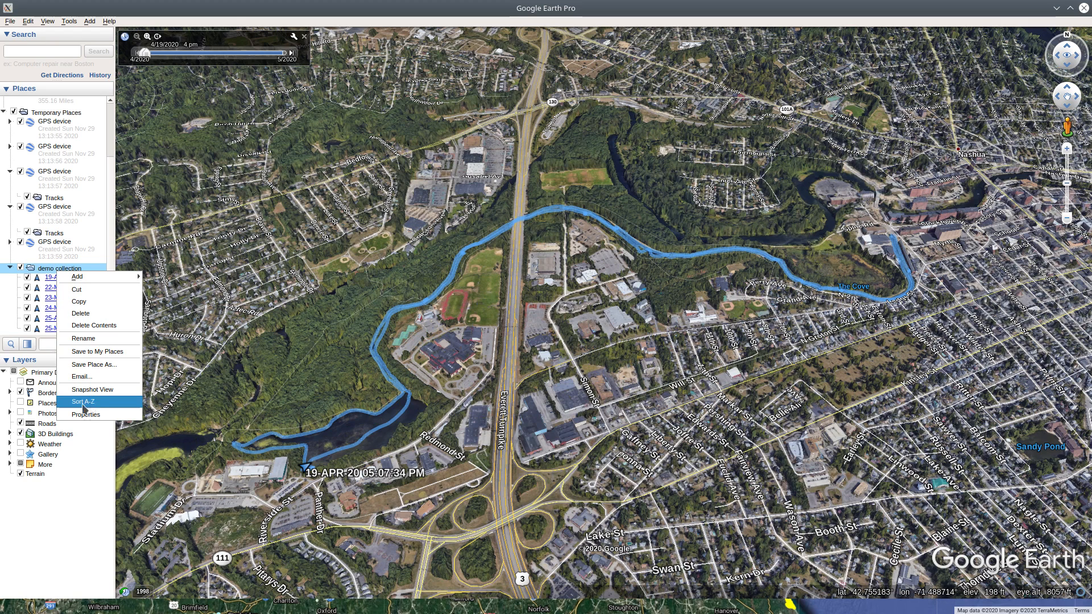
left_click(113, 369)
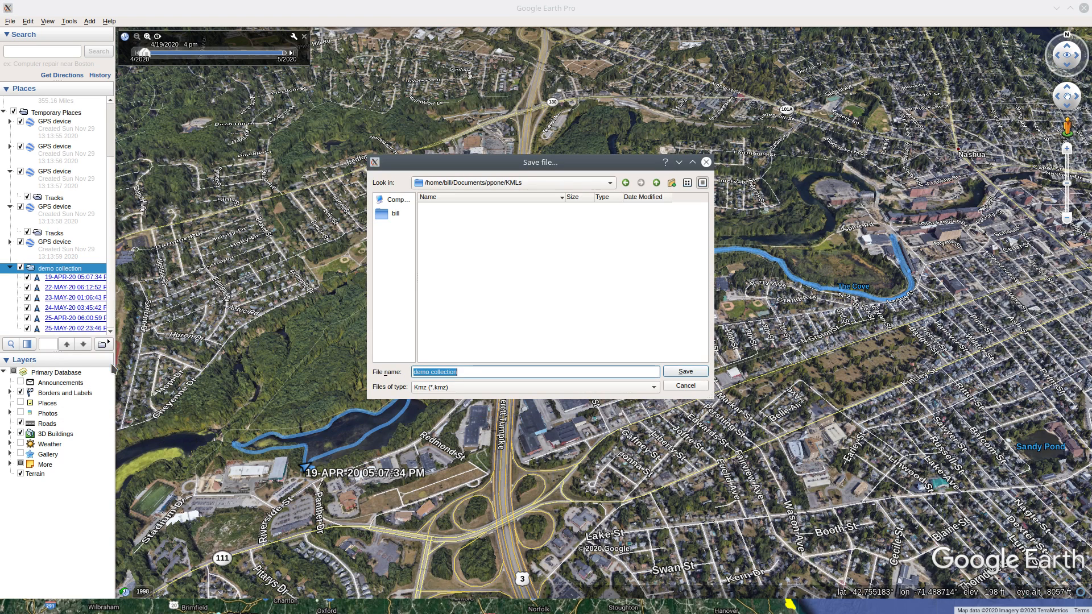
left_click(656, 186)
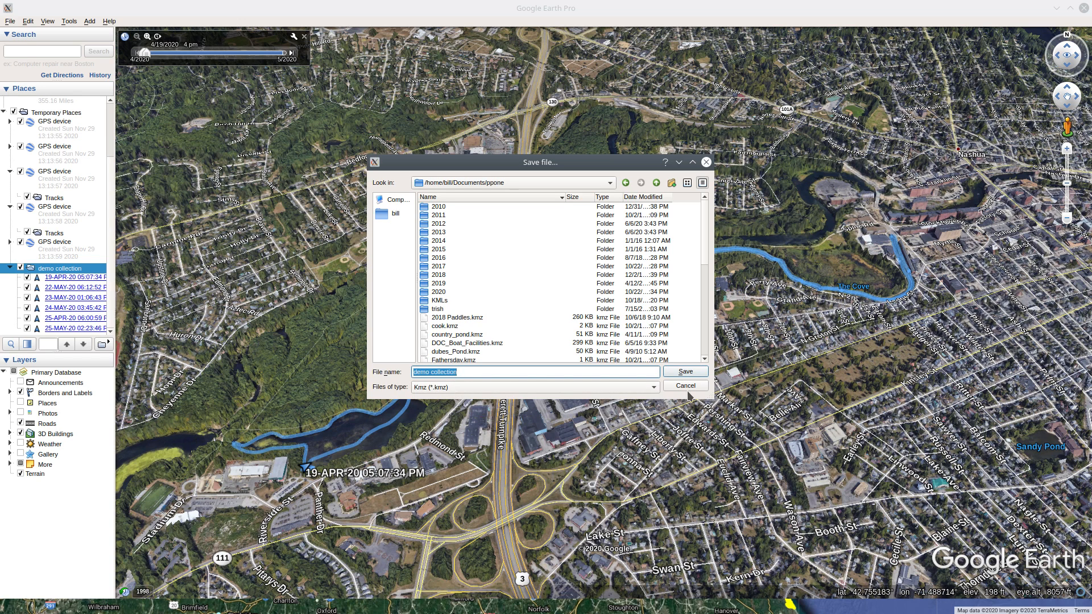
left_click(686, 372)
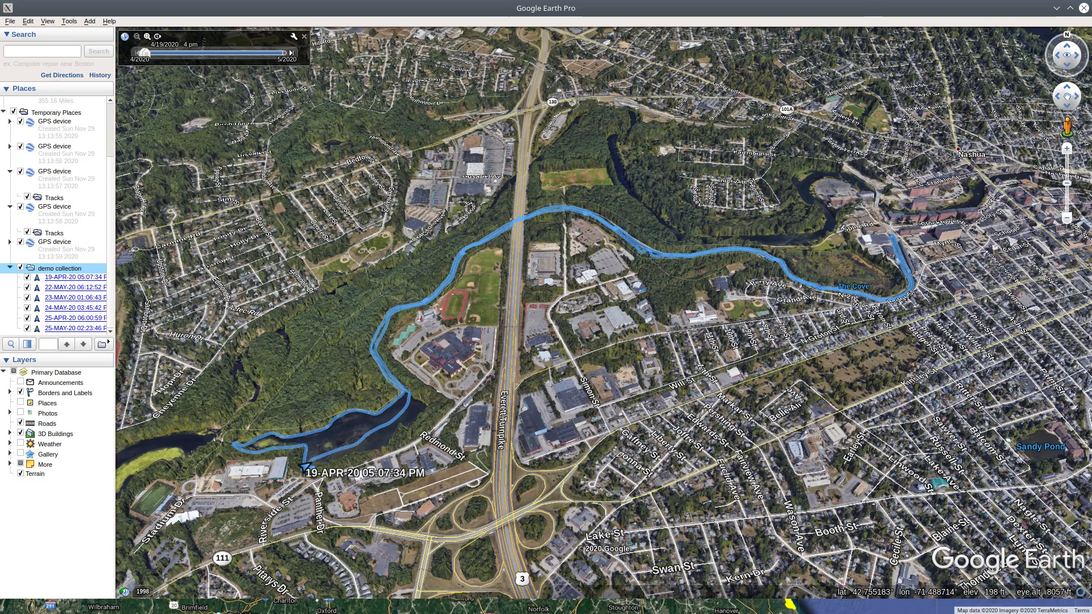
Switch to Google My Maps in the browser, get started from its About page and create a new map
key("alt+Tab")
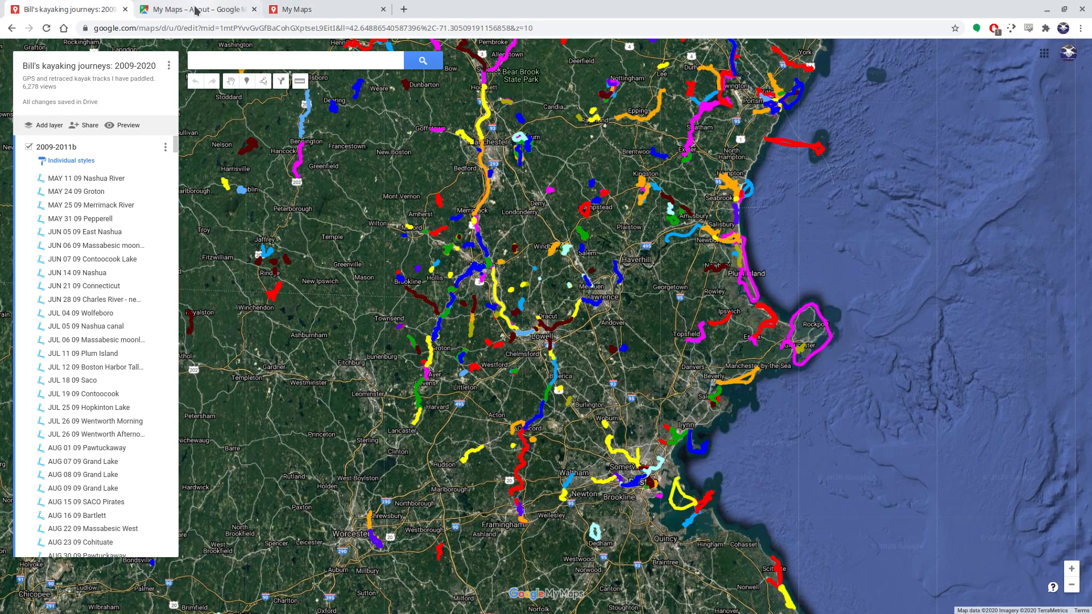
left_click(195, 10)
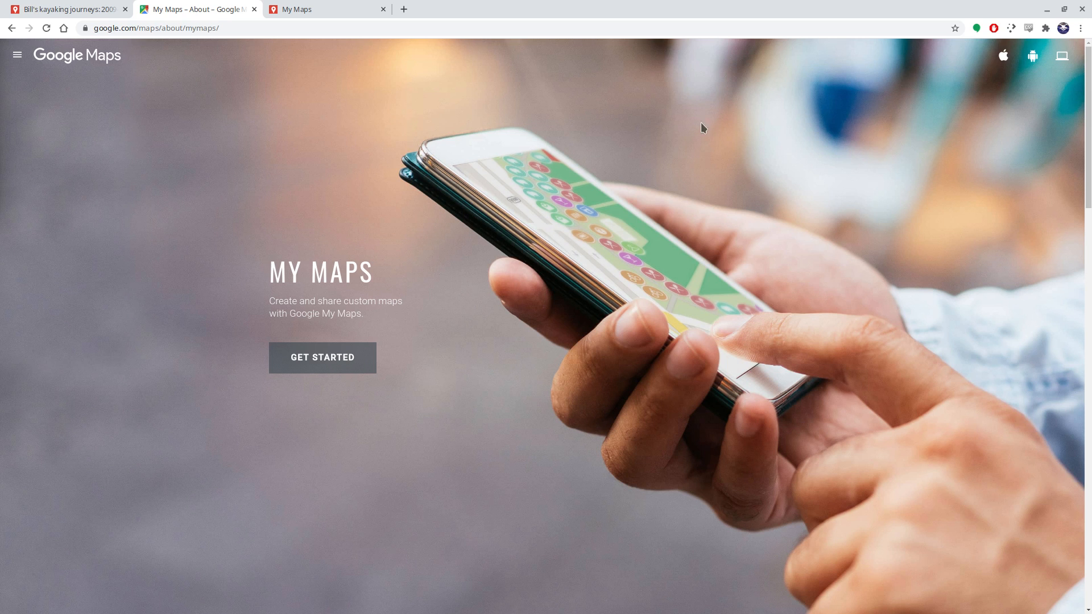
left_click(336, 362)
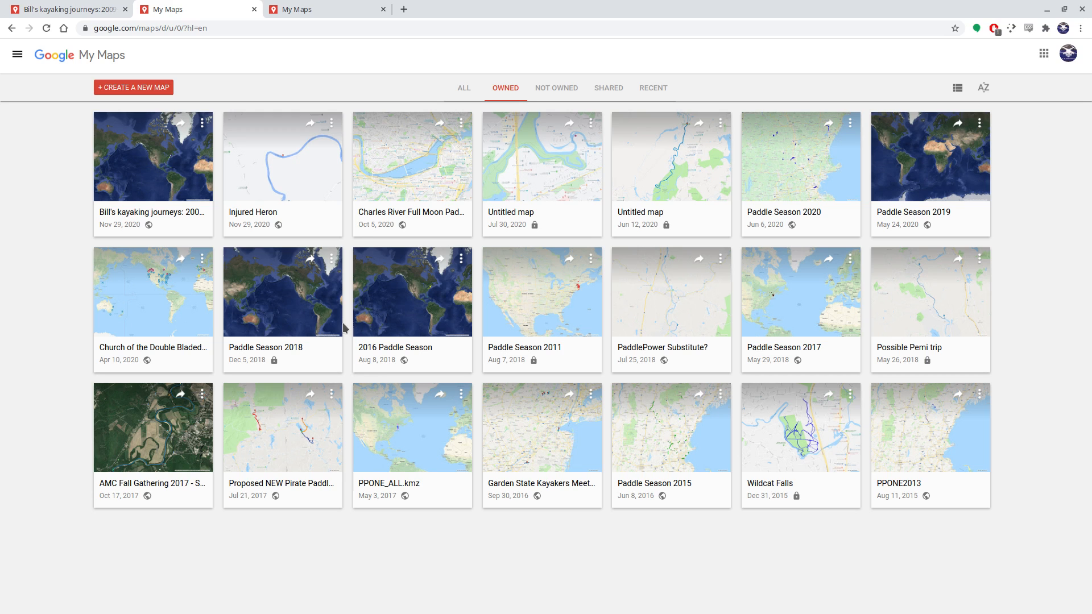
left_click(135, 89)
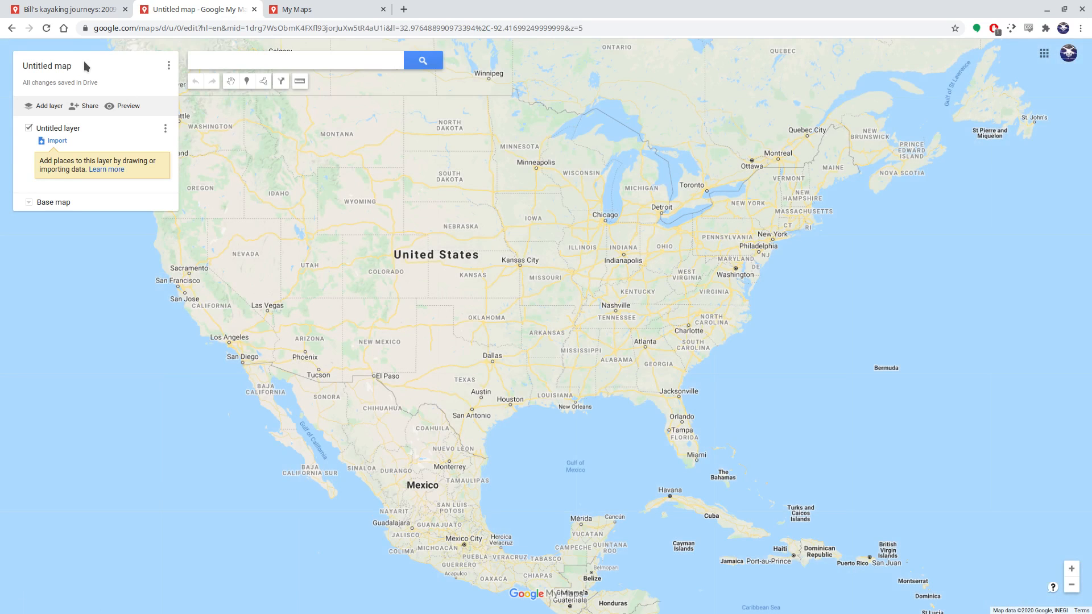
Title the new map "Demo map" and give it the description "built as a demo"
triple_click(88, 67)
left_click(74, 66)
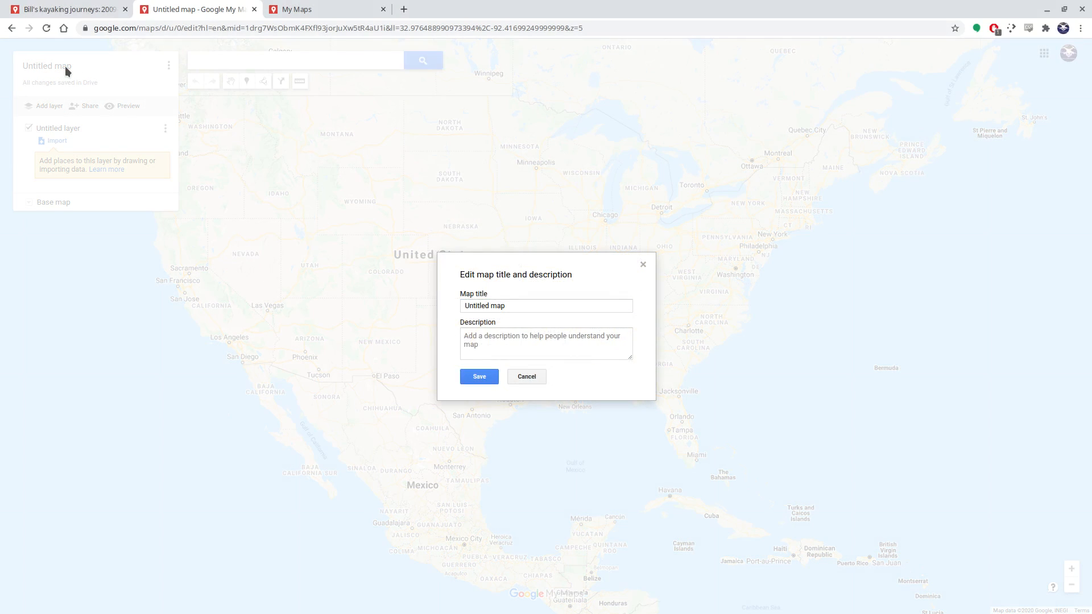
triple_click(499, 306)
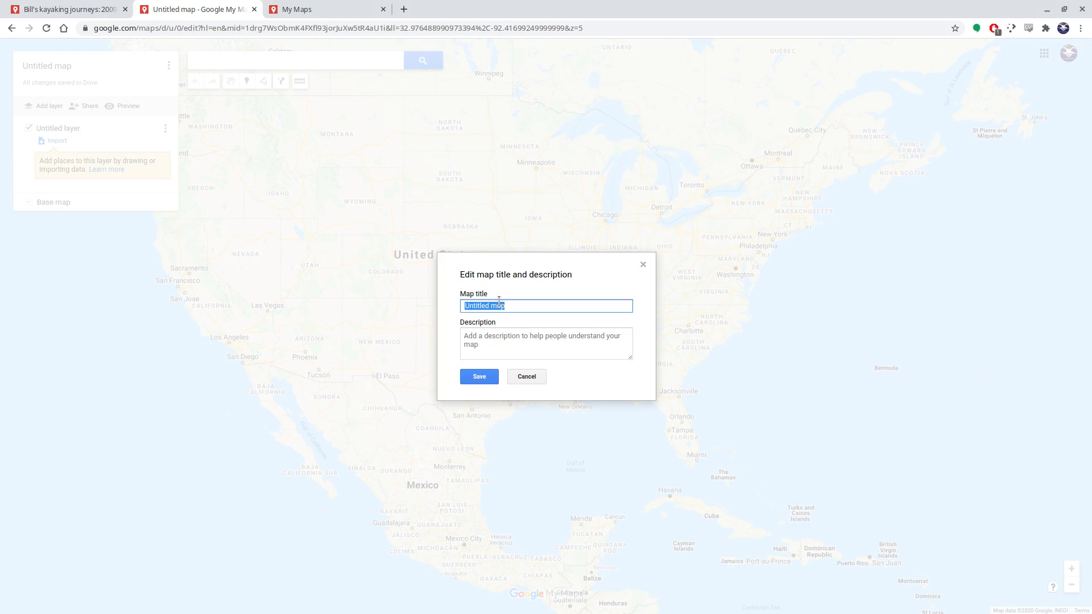
type("Demo map")
left_click(510, 336)
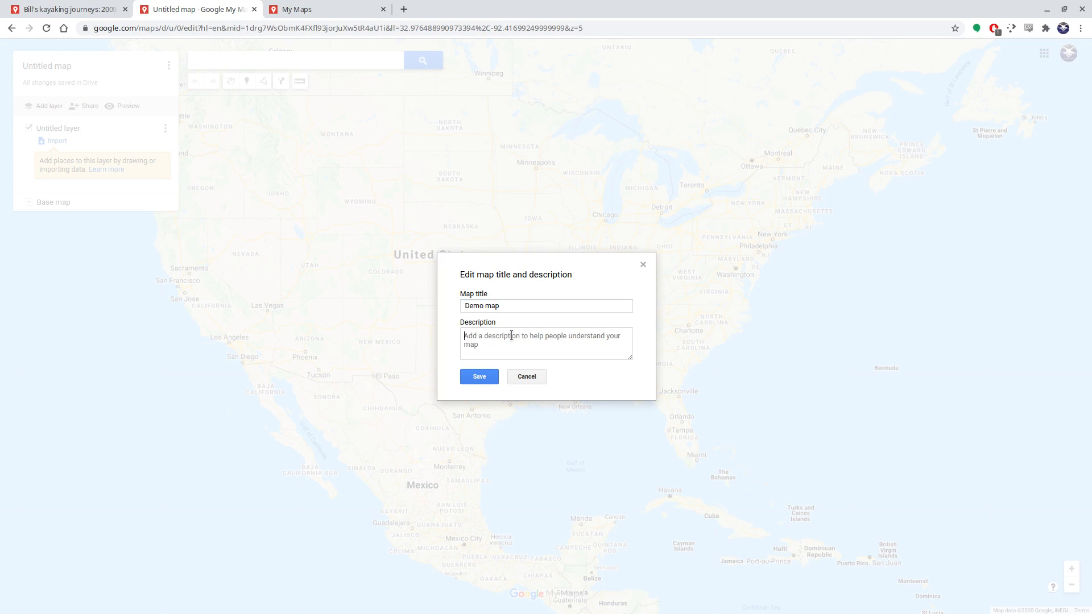
type("built as a demo")
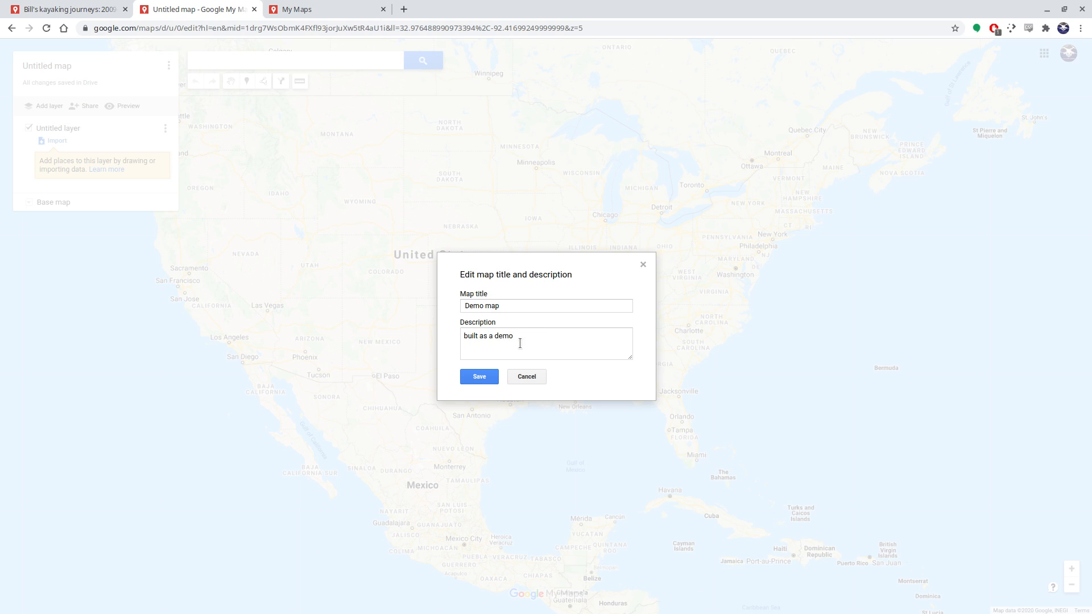
left_click(479, 376)
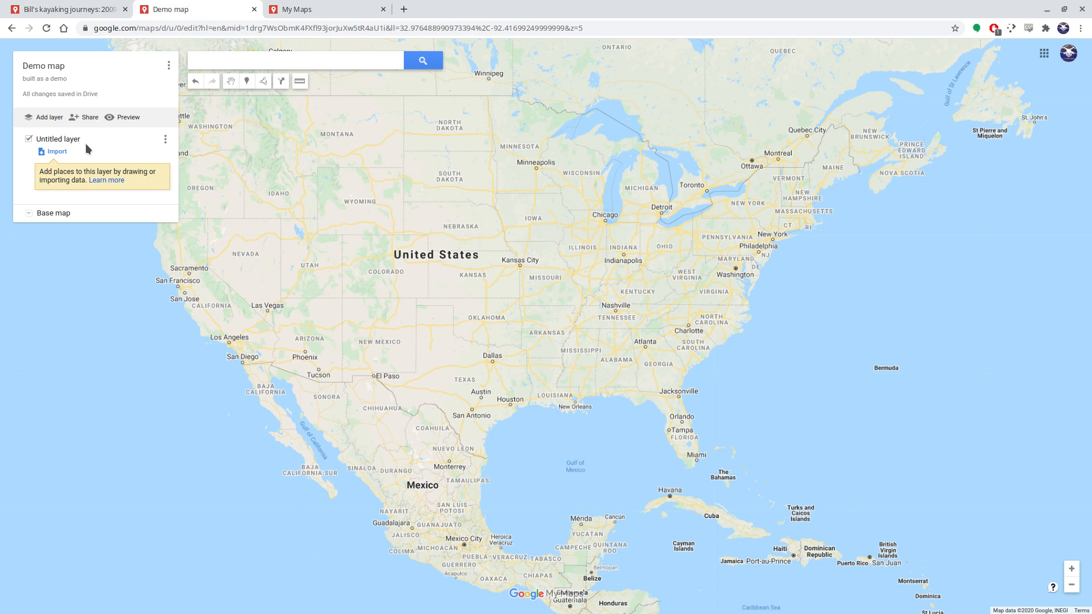
Import demo collection.kmz from the Documents/ppone directory into the untitled layer
left_click(54, 152)
left_click(536, 357)
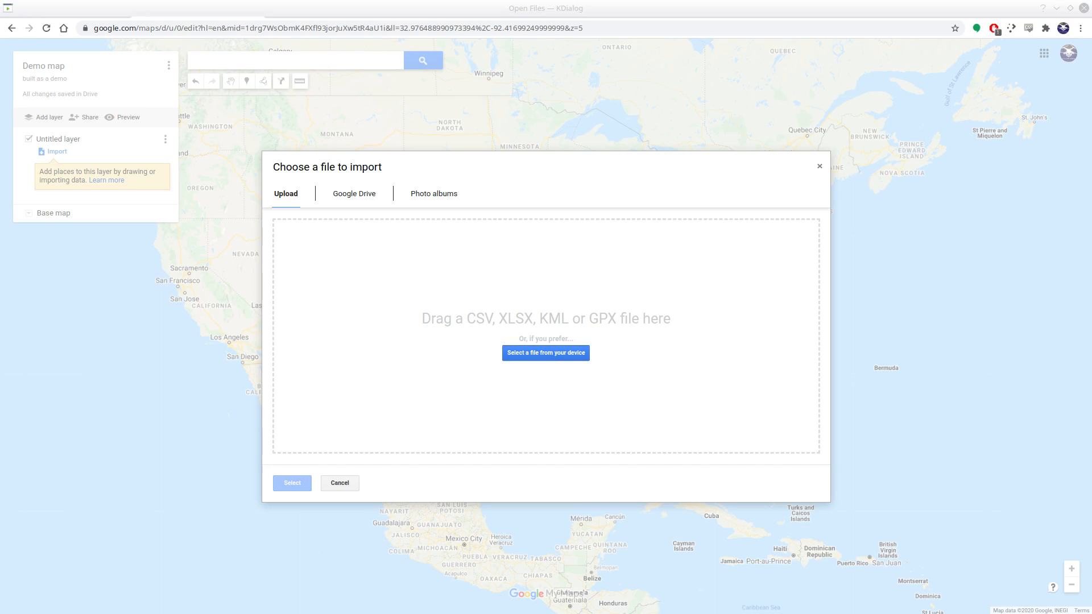
scroll(516, 357, "down", 14)
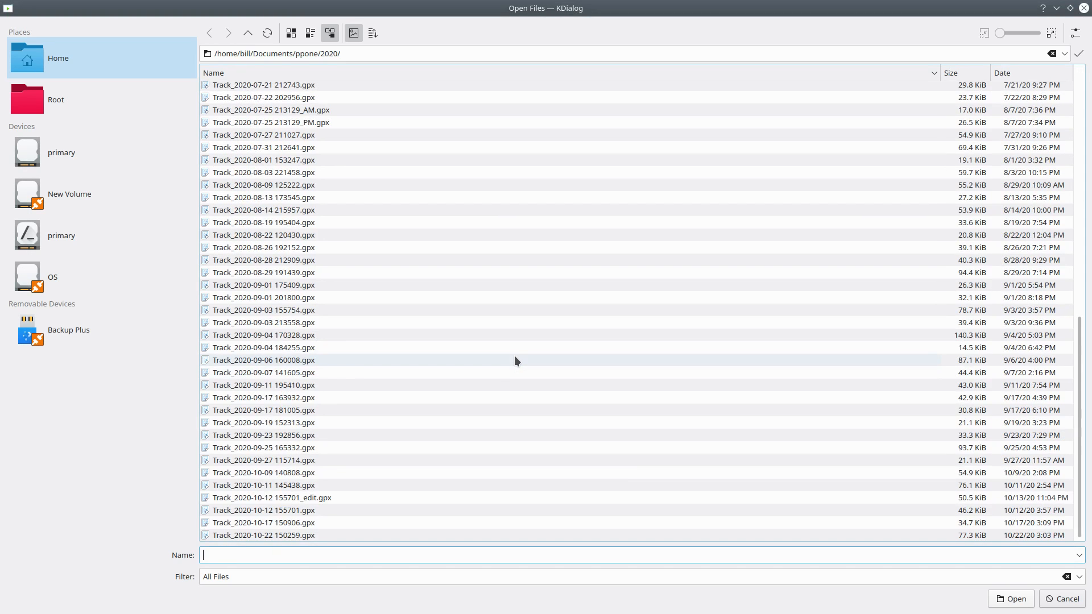
scroll(513, 356, "up", 14)
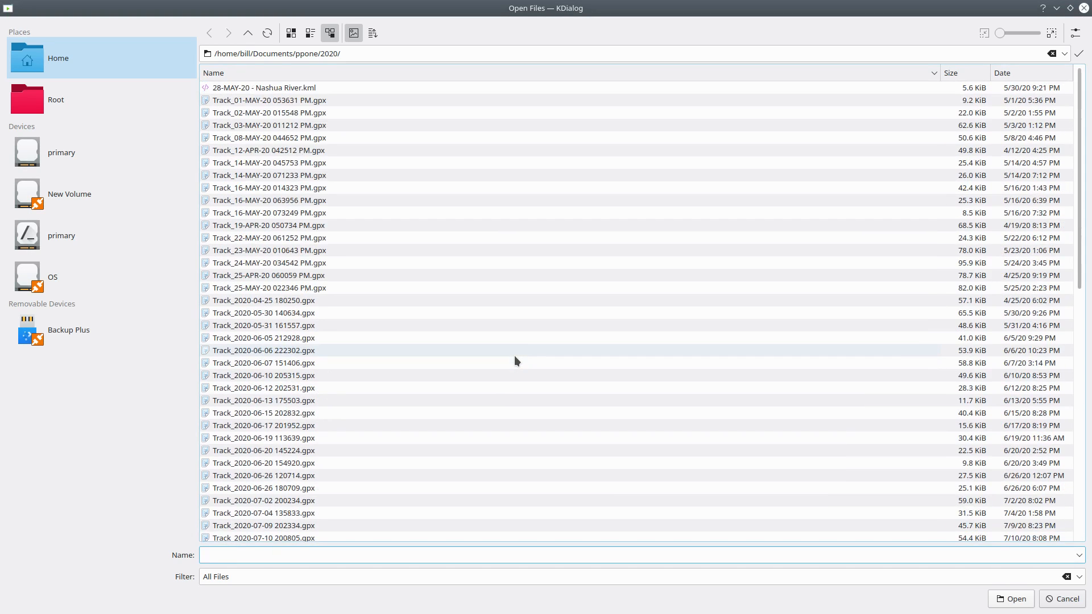
left_click(248, 33)
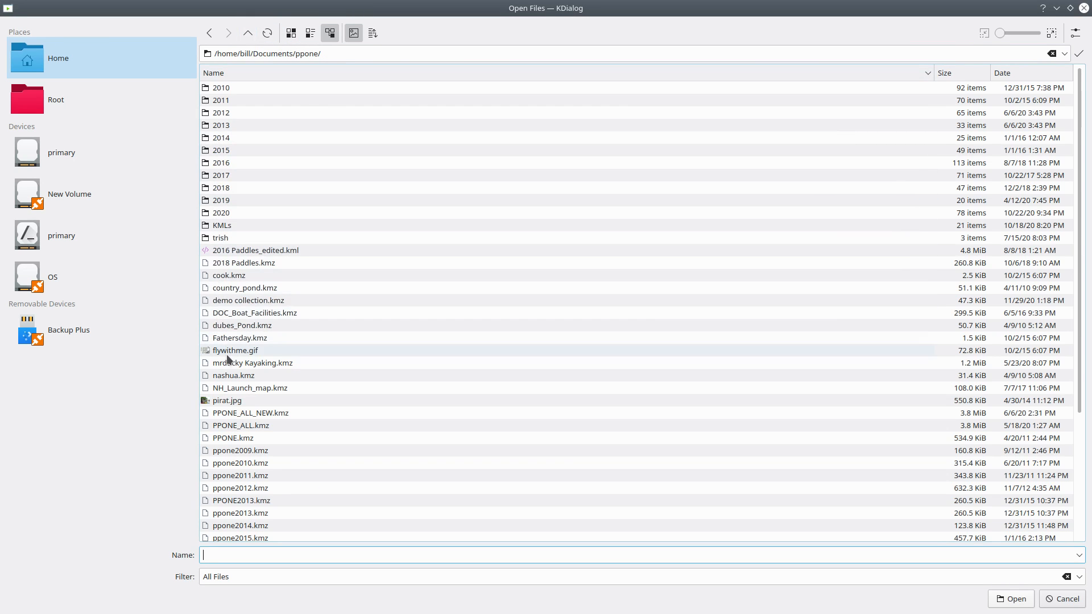
double_click(231, 299)
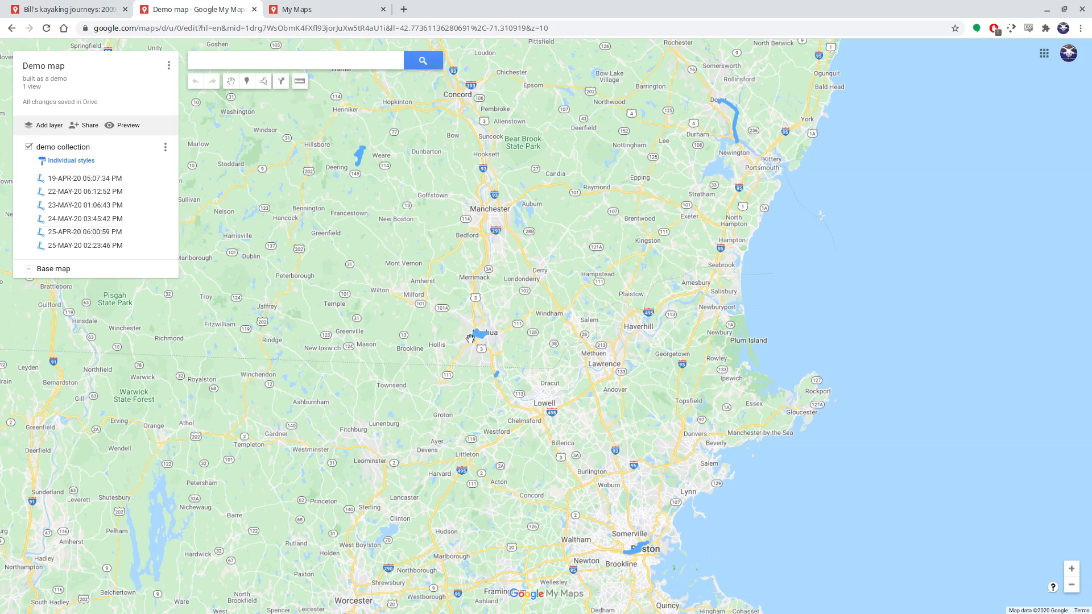
Add a second layer to the map and import Track_16-MAY-20 073249 PM.gpx from the ppone/2020 directory into it
scroll(470, 342, "up", 3)
scroll(470, 342, "up", 5)
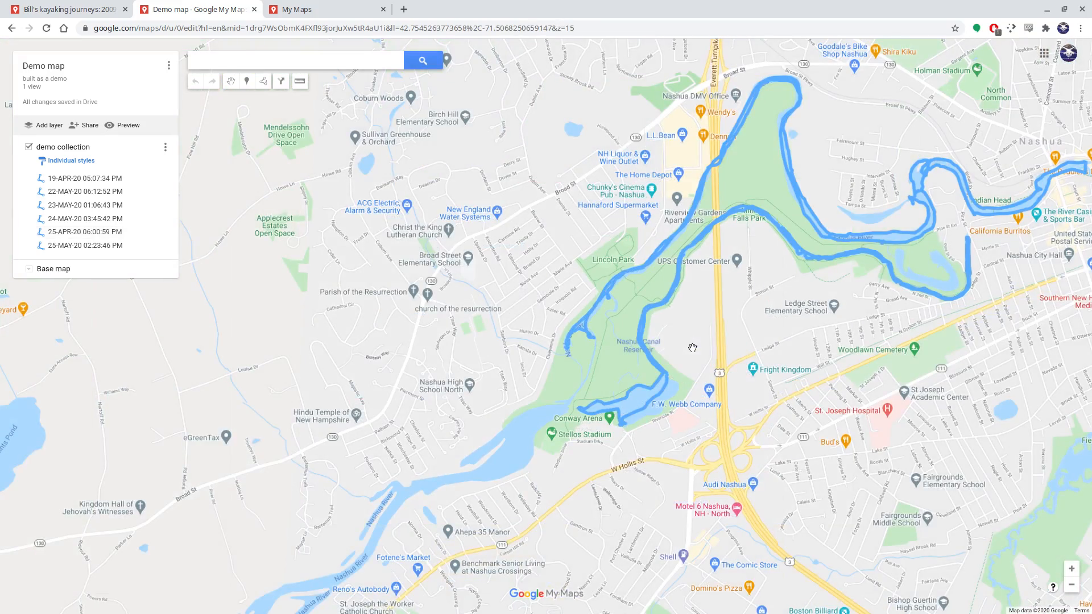
left_click_drag(739, 343, 562, 412)
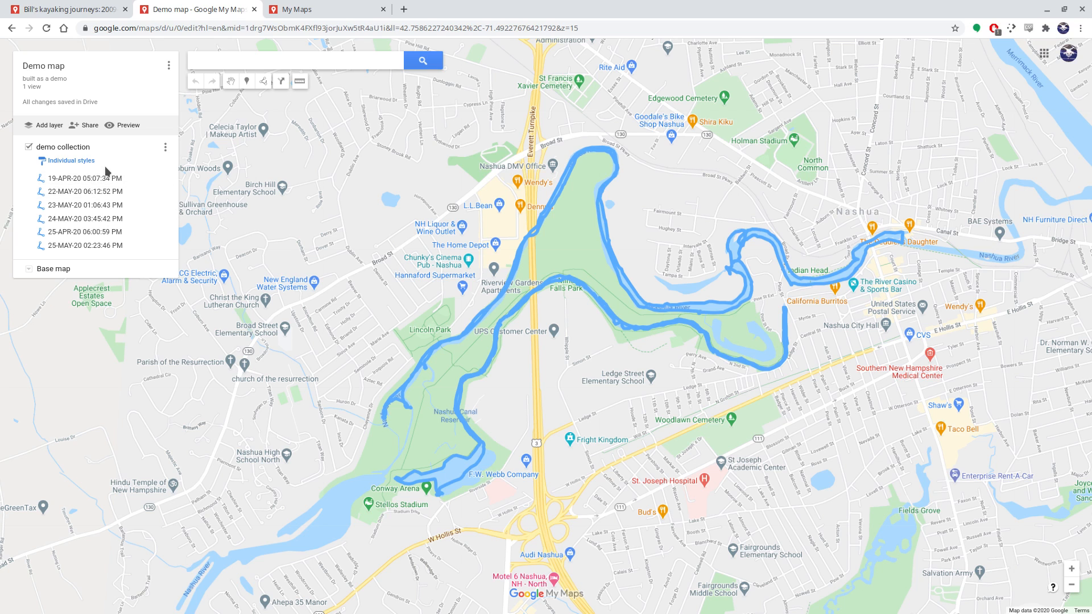
left_click(46, 125)
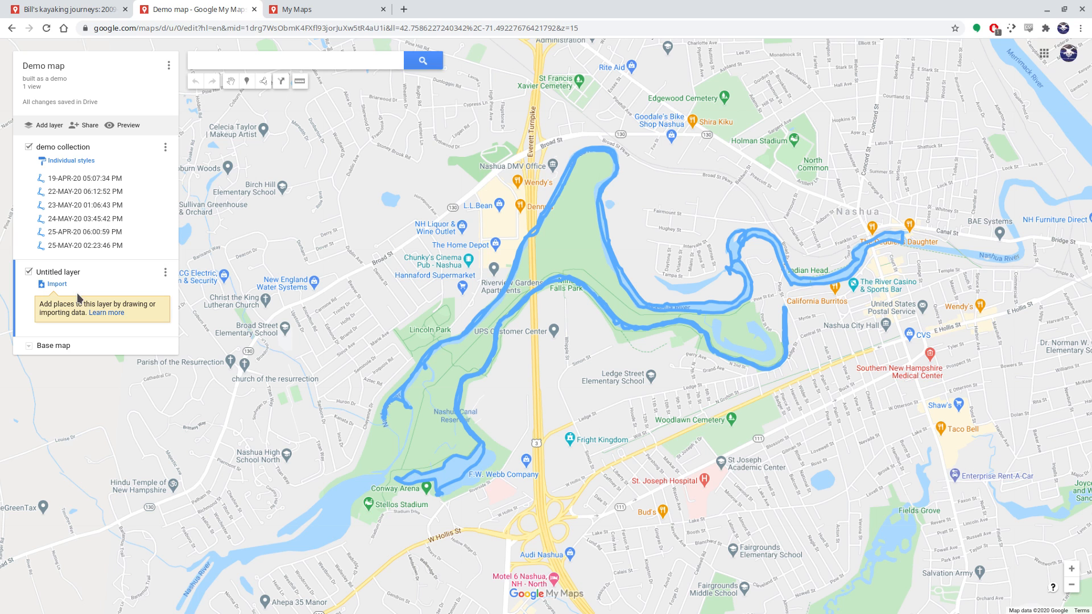
left_click(57, 284)
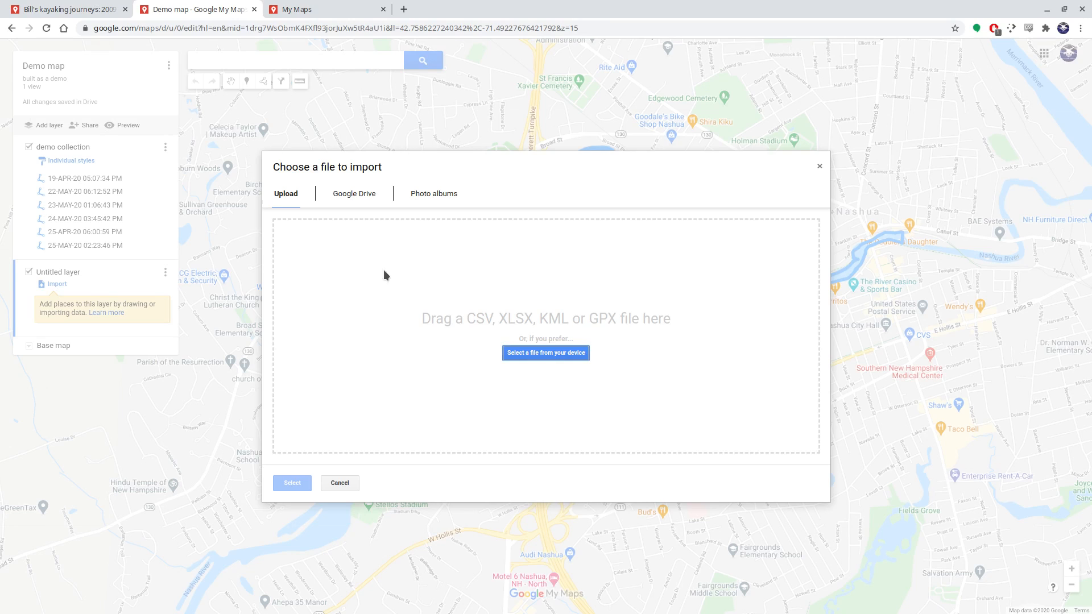
left_click(527, 354)
left_click(234, 213)
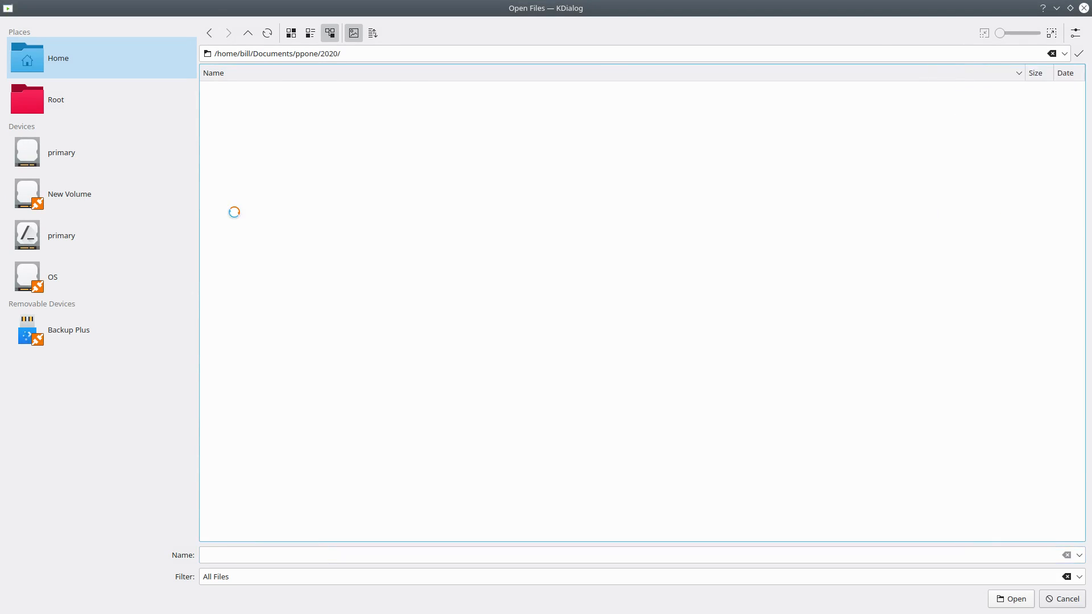
left_click(234, 213)
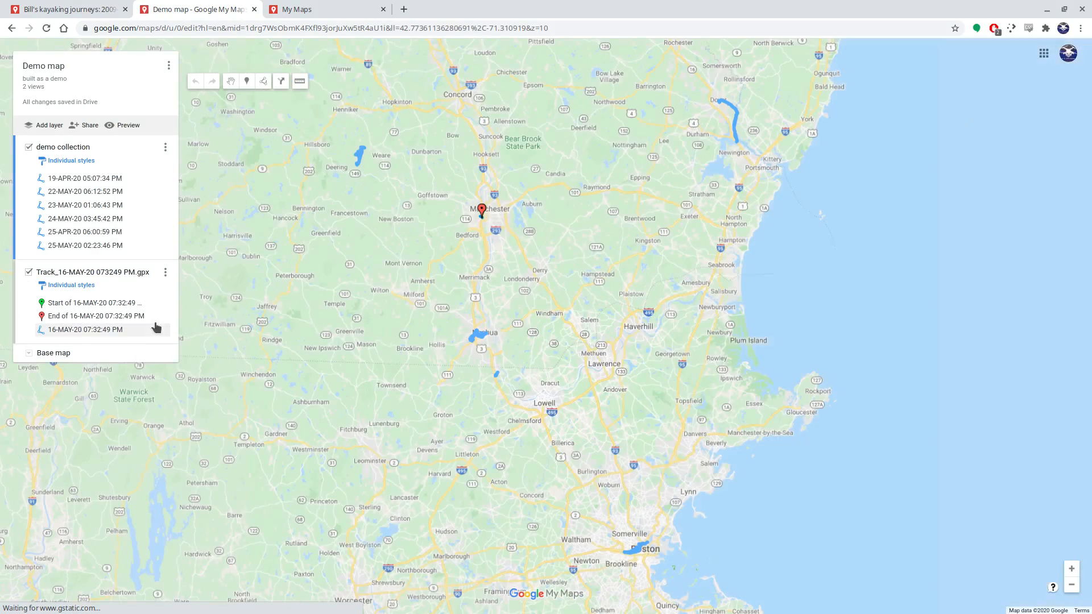
Examine the imported 16-MAY-20 07:32:49 PM track and its endpoint markers up close on the Piscataquog River in Manchester
scroll(490, 221, "up", 1)
scroll(490, 222, "up", 5)
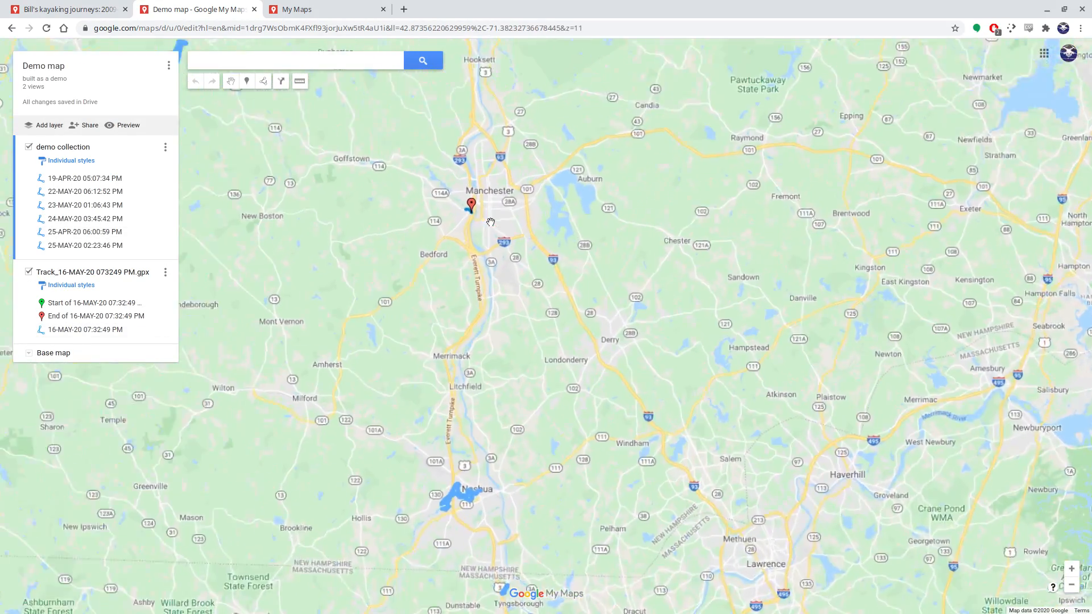
scroll(457, 216, "up", 2)
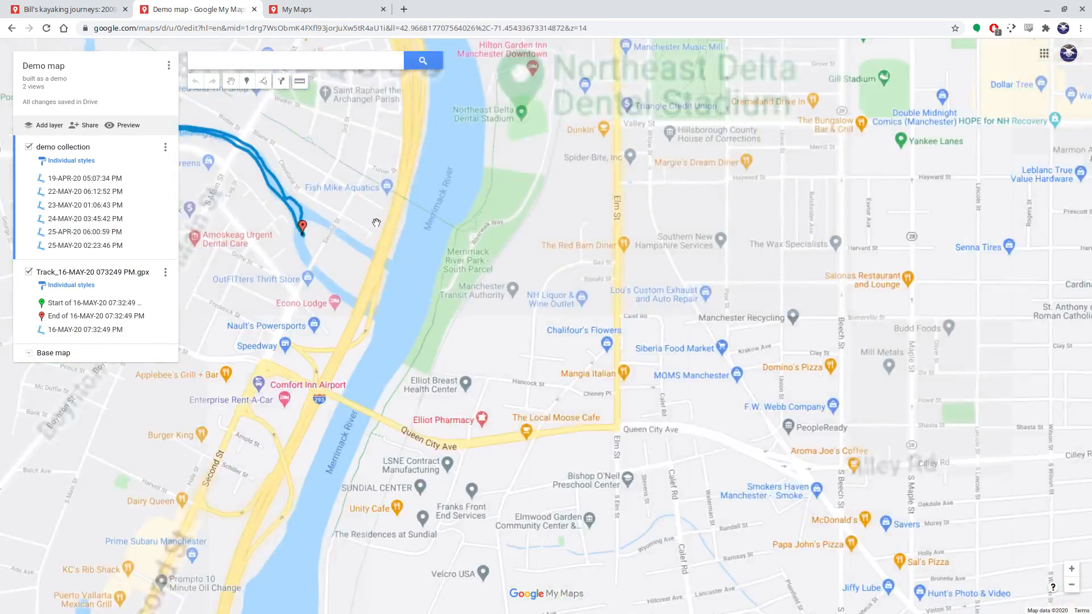
left_click_drag(369, 228, 768, 345)
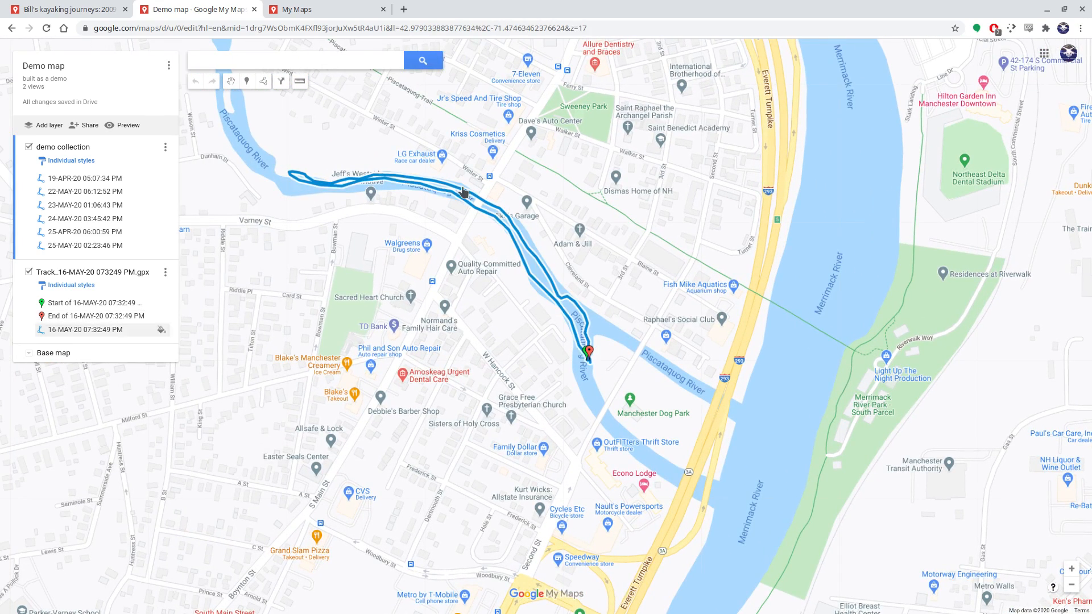
View the details of the end marker, the start marker and the track in the Track_16-MAY-20 073249 PM.gpx layer
left_click(112, 315)
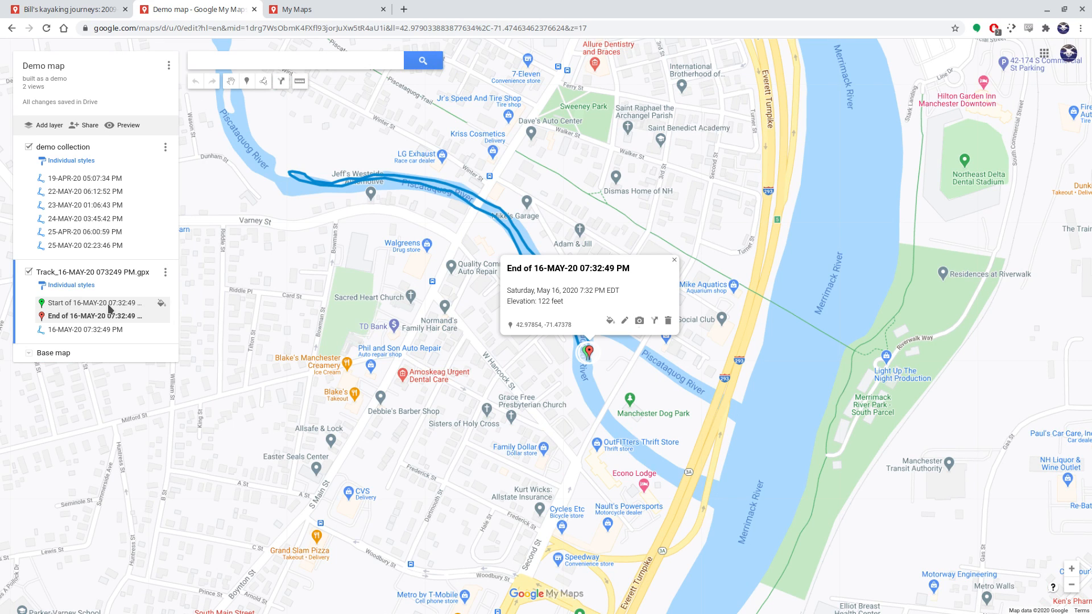
left_click(110, 304)
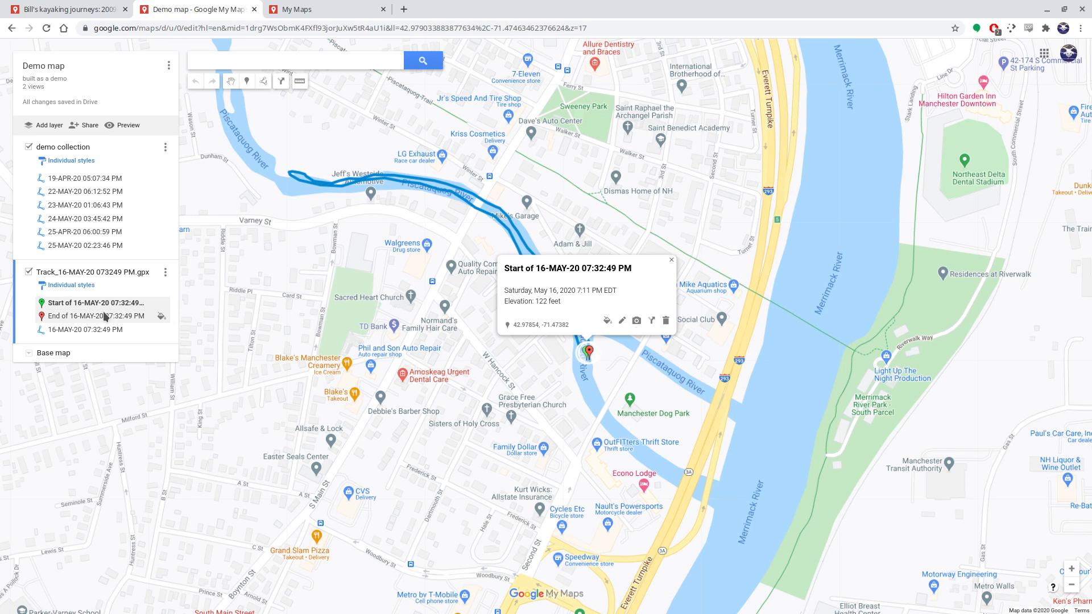
left_click(98, 329)
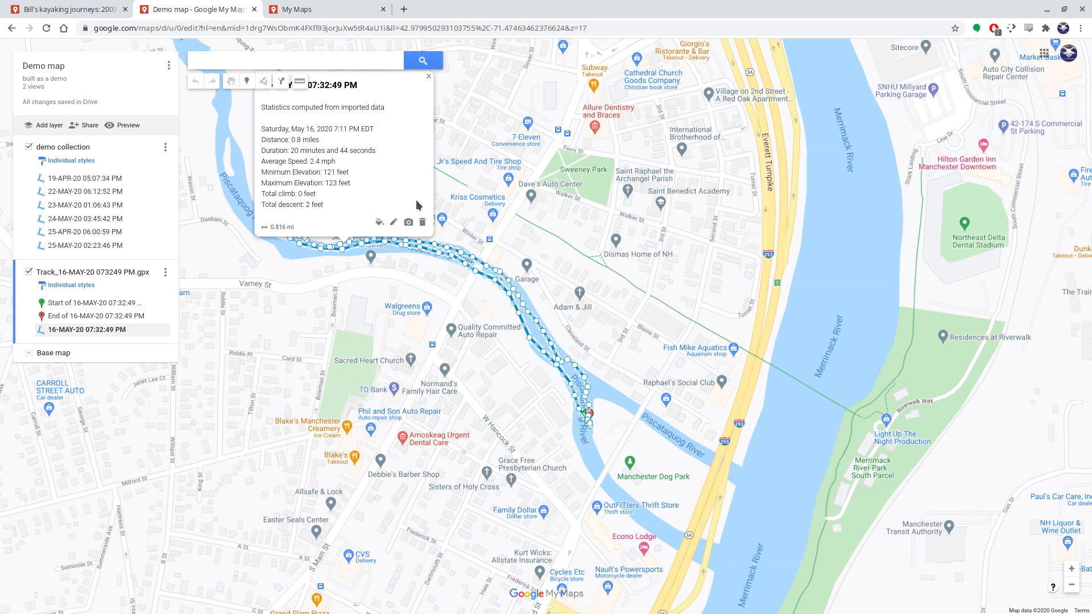
Delete the Track_16-MAY-20 073249 PM.gpx layer from the demo map
left_click(165, 273)
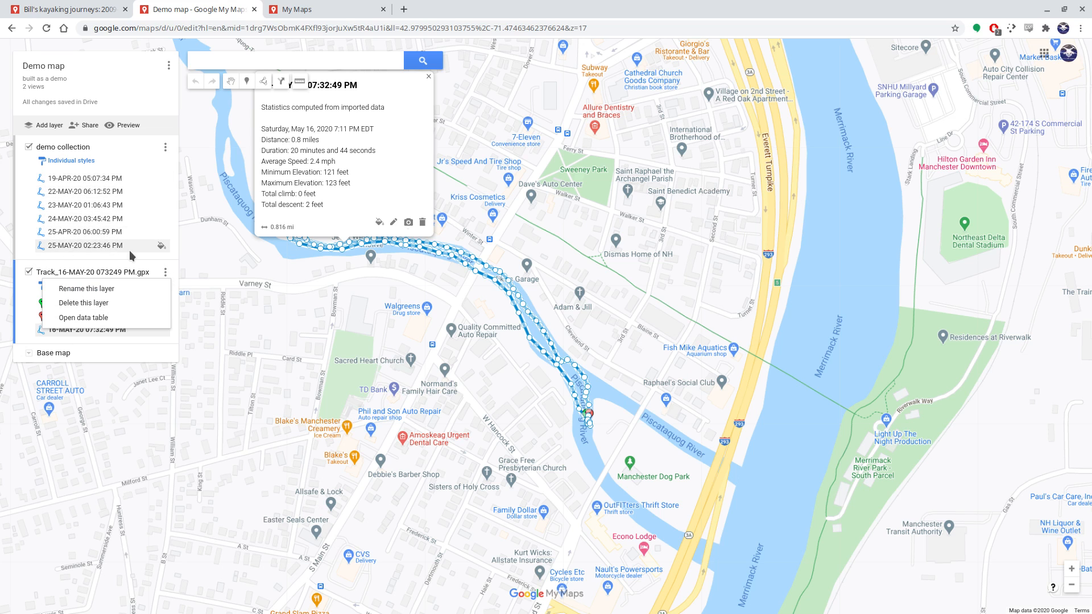
left_click(164, 273)
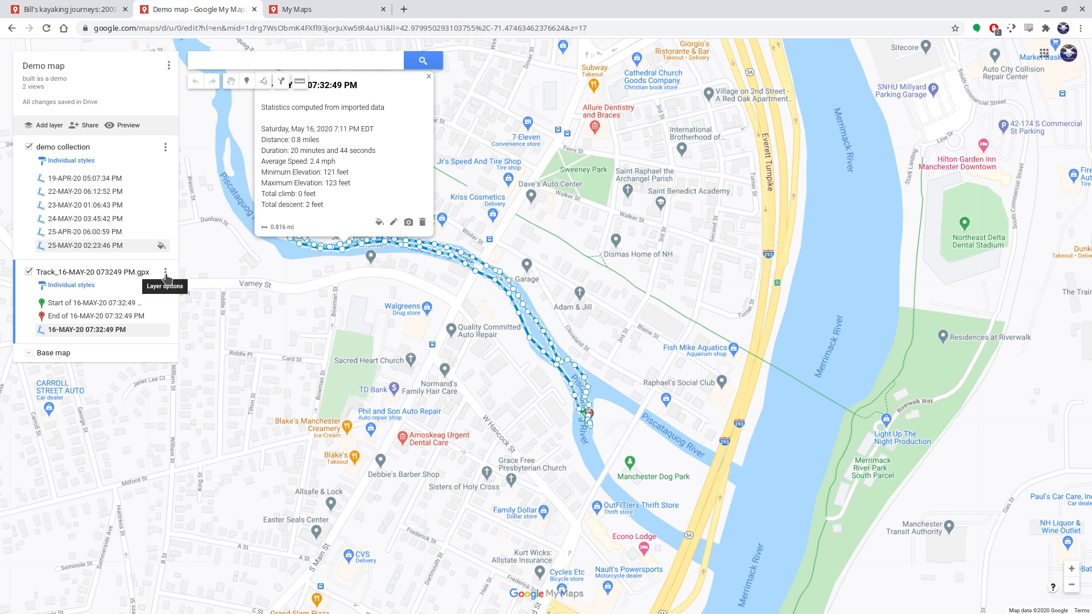
left_click(163, 274)
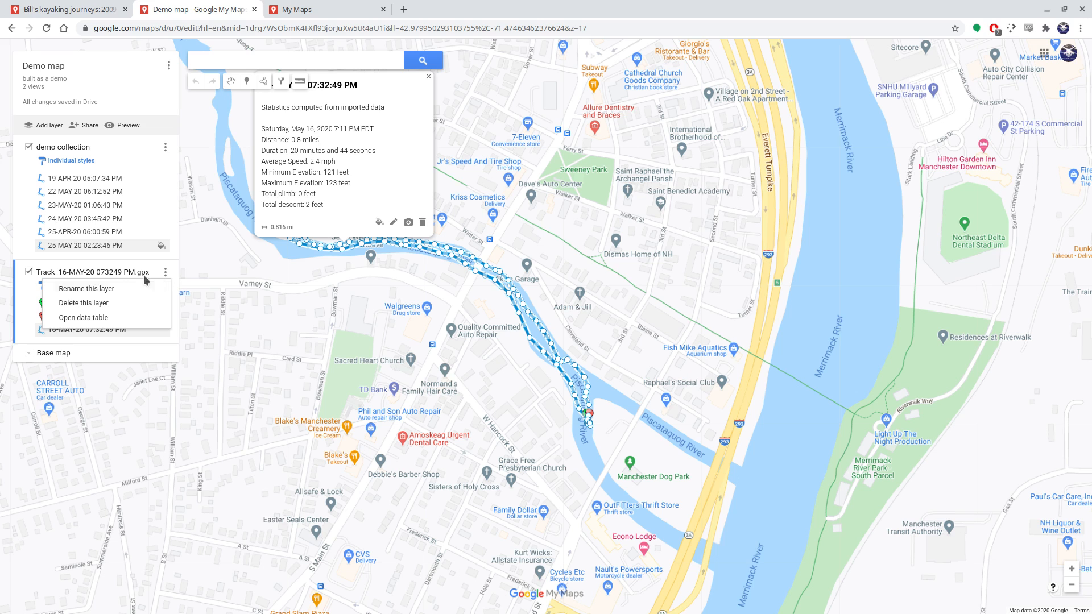
left_click(90, 303)
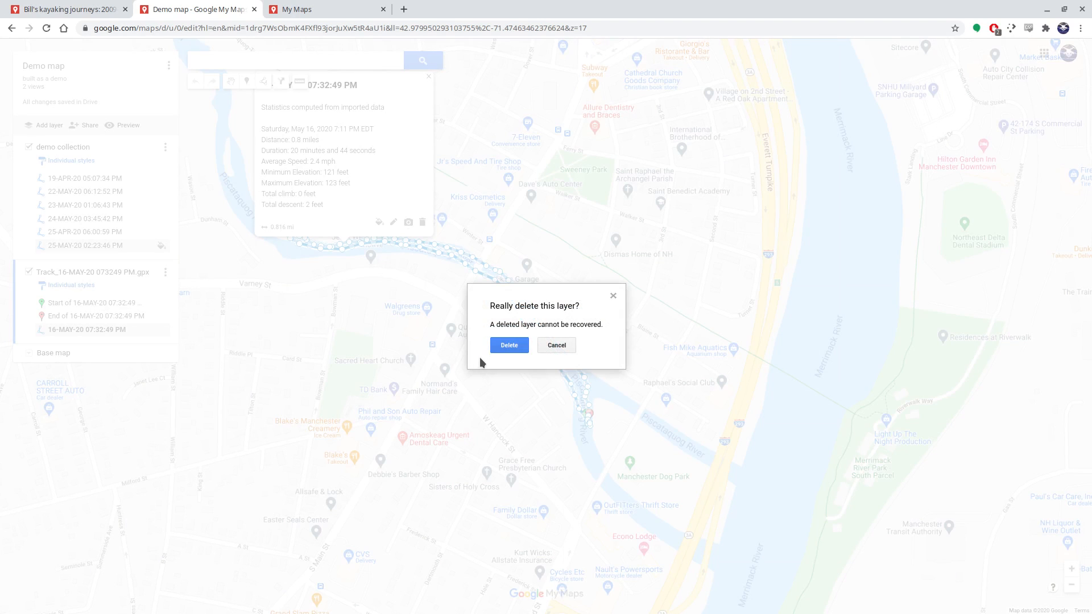
left_click(509, 345)
Check the list of owned maps and examine the 2009-2020 kayaking journeys map up close around Lowell and Nashua
left_click(42, 9)
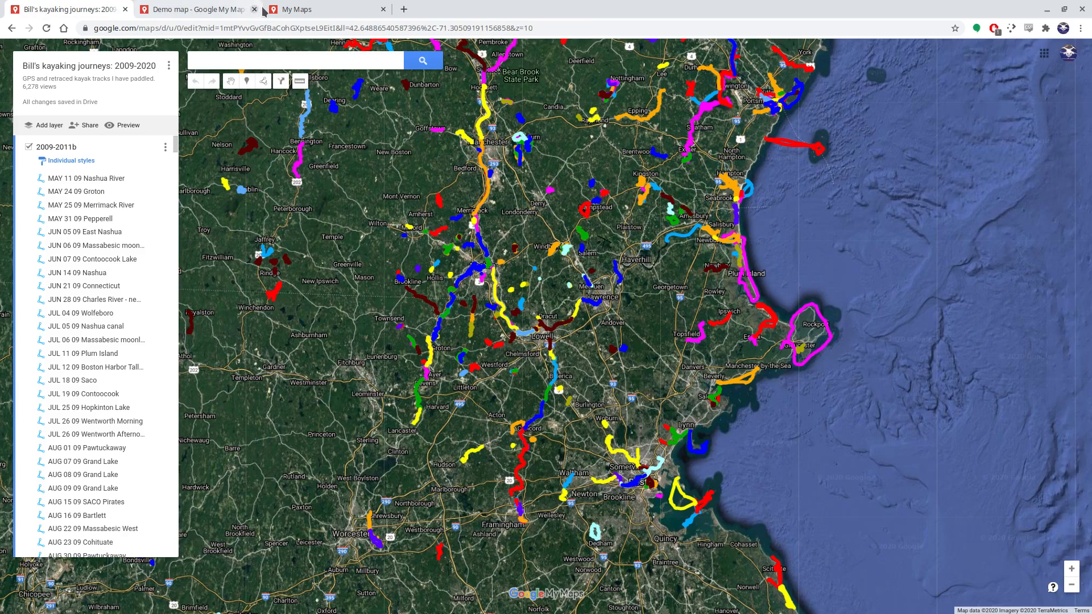
left_click(261, 9)
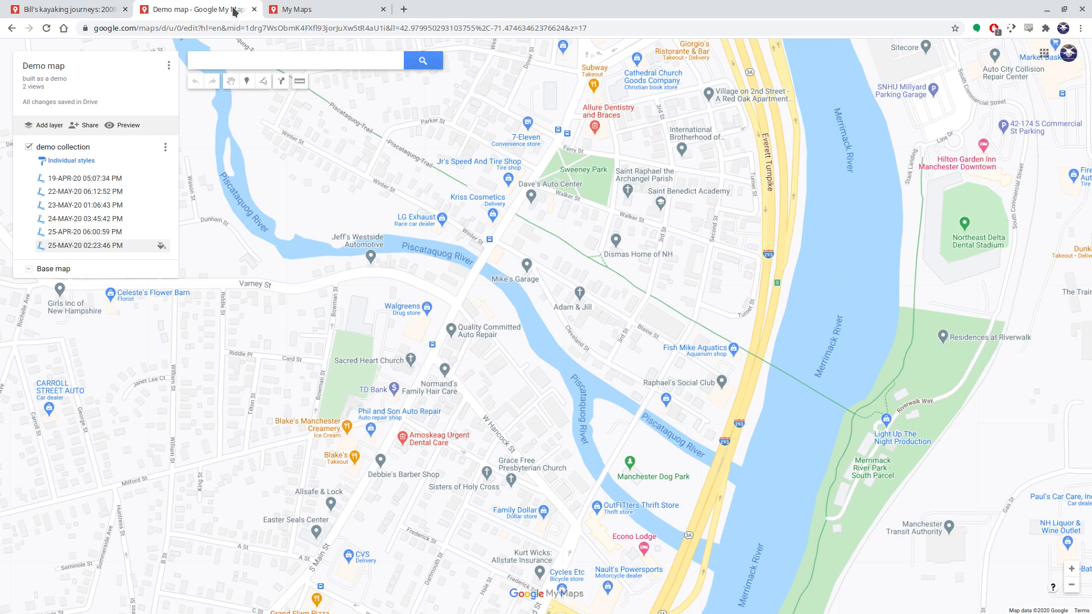
left_click(329, 12)
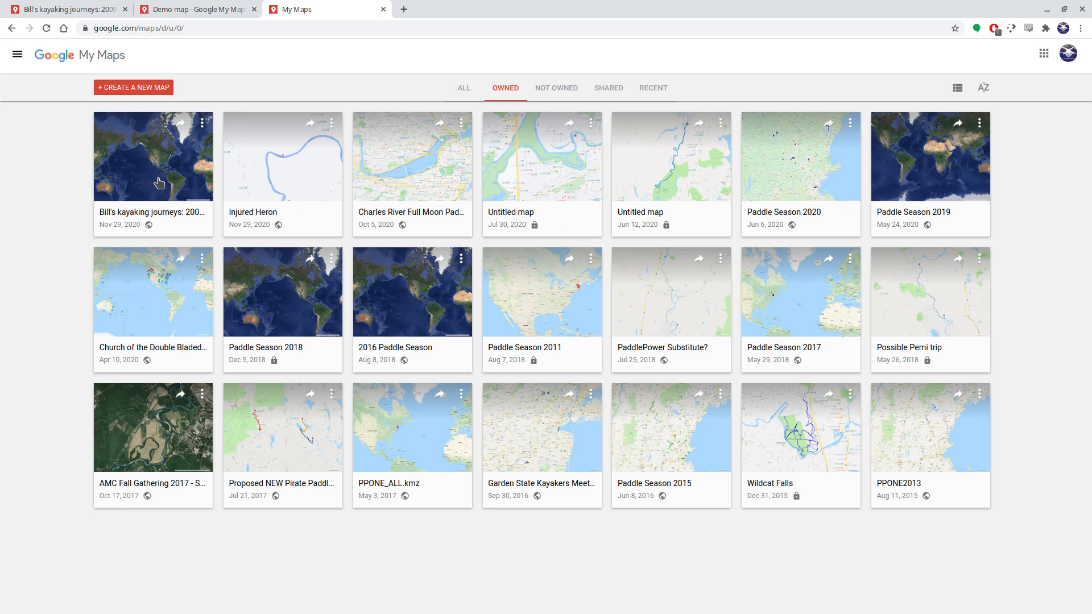
left_click(79, 8)
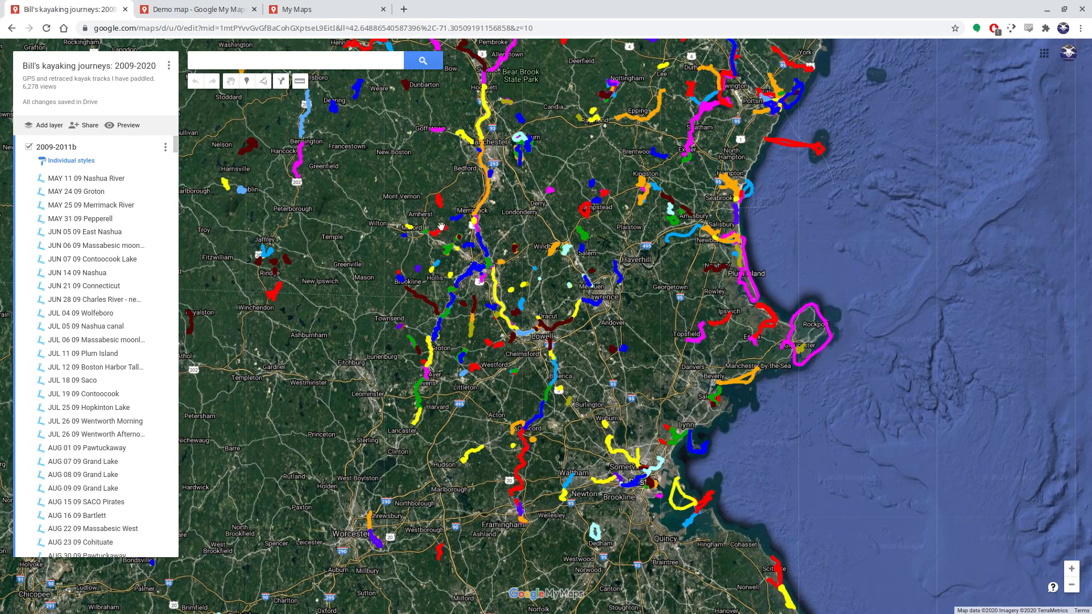
scroll(537, 331, "up", 2)
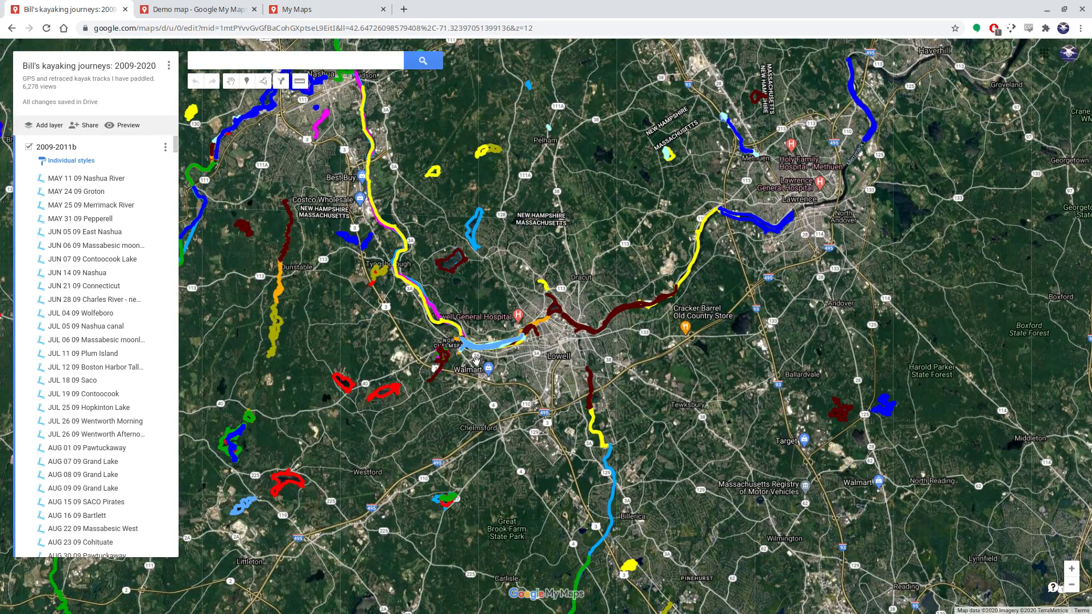
left_click_drag(370, 340, 574, 369)
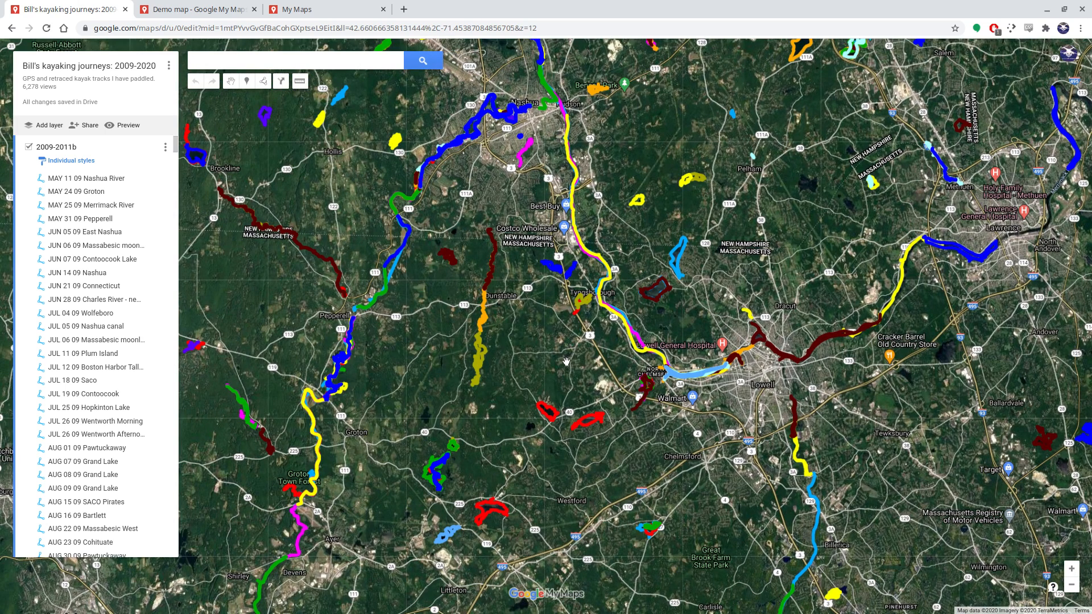